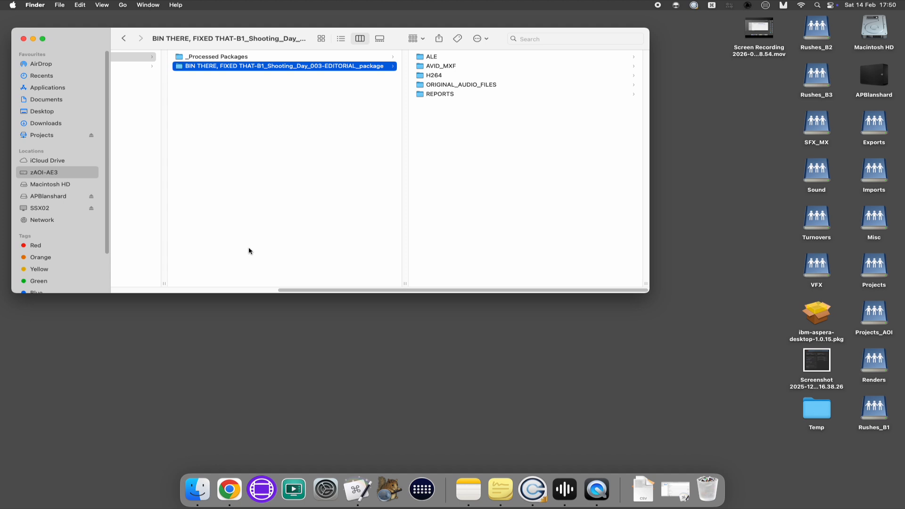
# Browse the ALE, H264 and ORIGINAL_AUDIO_FILES folders in the Shooting_Day_003 editorial package
pyautogui.press('Right')
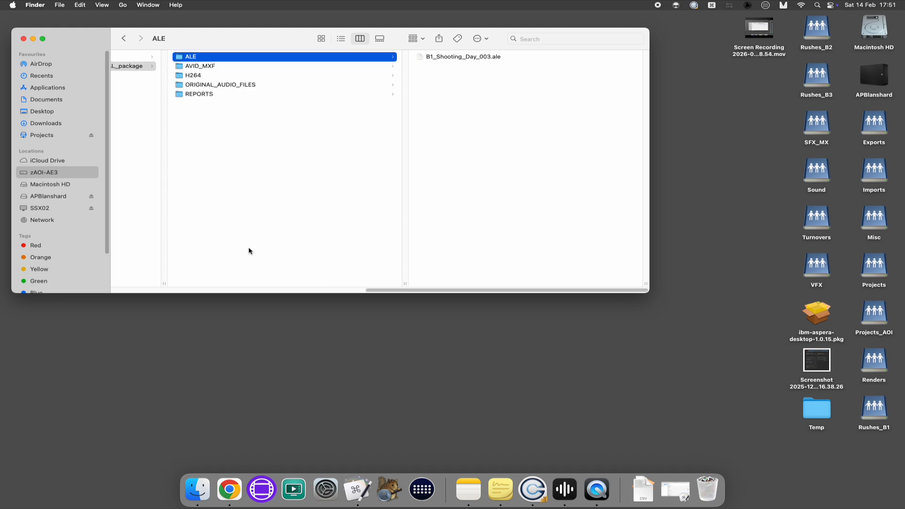
pyautogui.press('Down')
pyautogui.press('Down')
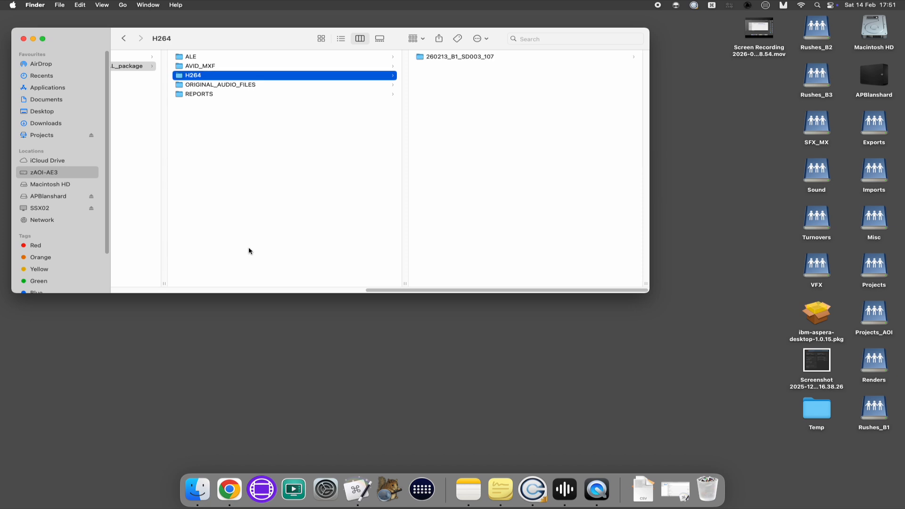
pyautogui.press('Right')
pyautogui.press('Left')
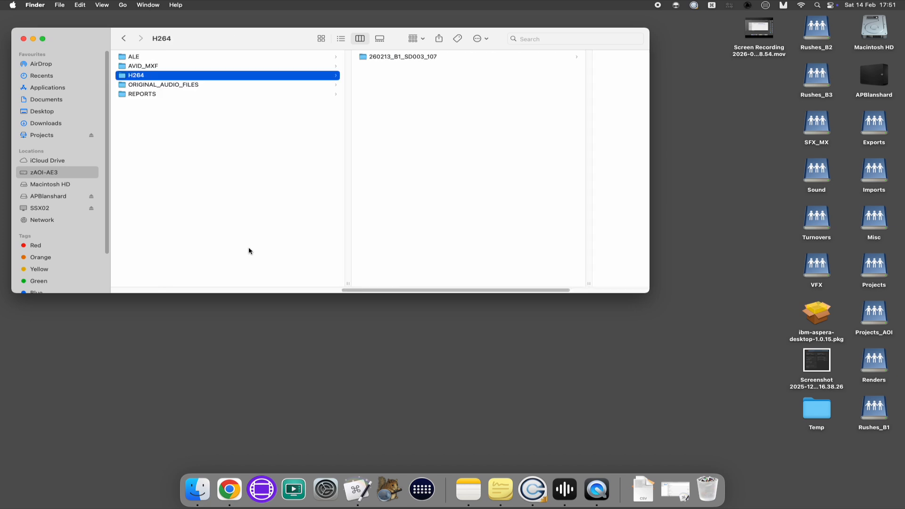
pyautogui.press('Down')
pyautogui.press('Right')
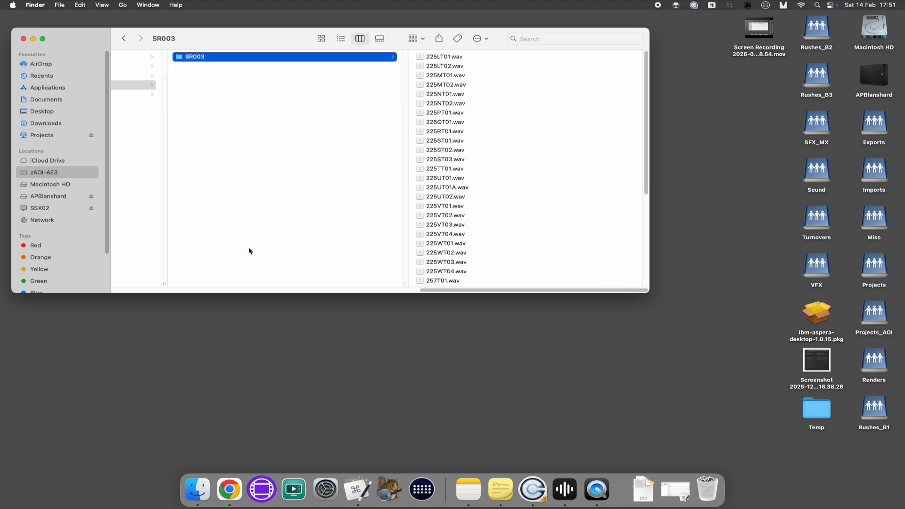
# Browse the package's REPORTS folder, going through its subfolders from CAMERA to SOUND
pyautogui.press('Left')
pyautogui.press('Down')
pyautogui.press('Right')
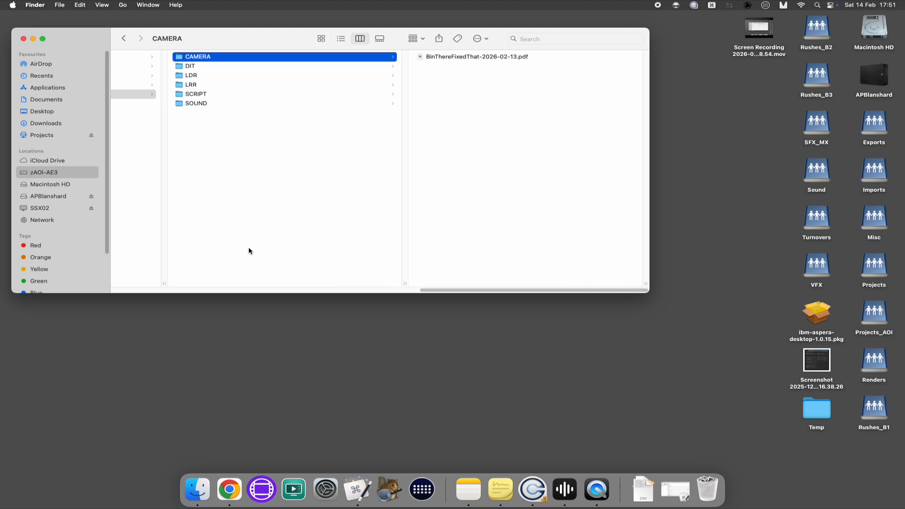
pyautogui.press('Down')
pyautogui.press('Down')
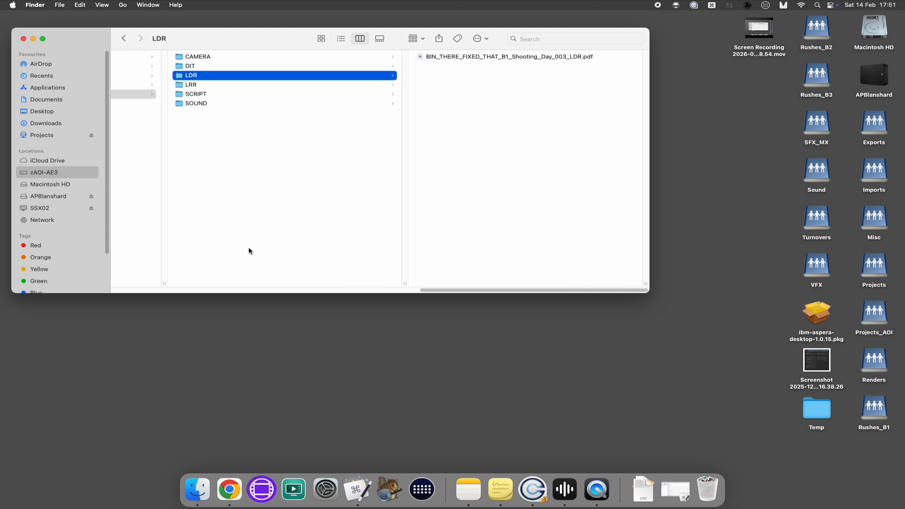
pyautogui.press('Down')
pyautogui.press('Down')
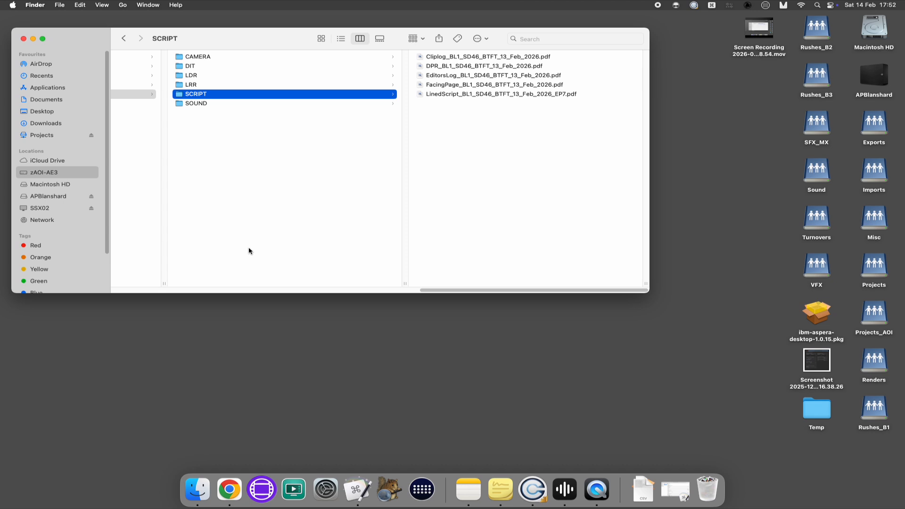
pyautogui.press('Down')
# Look through the B1 shoot day folders under ALEs on the Imports volume
pyautogui.hscroll(-10, 217, 147)
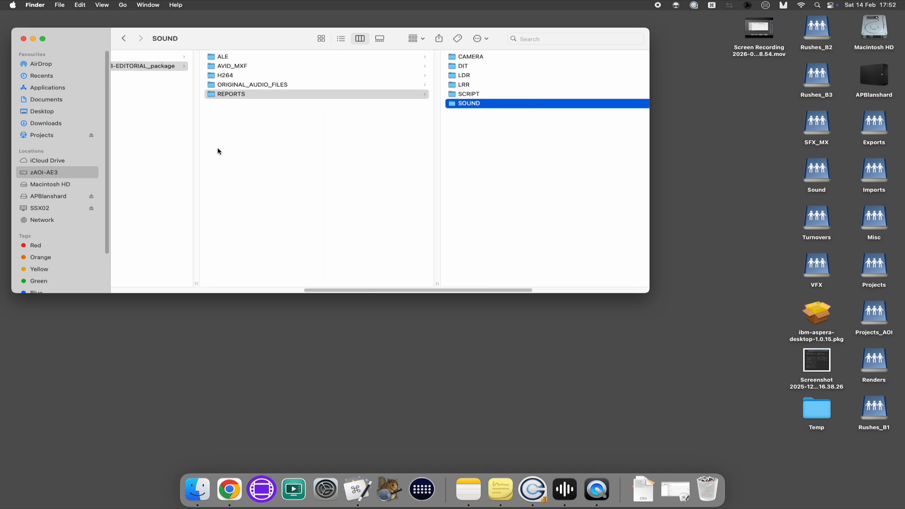
pyautogui.click(155, 76)
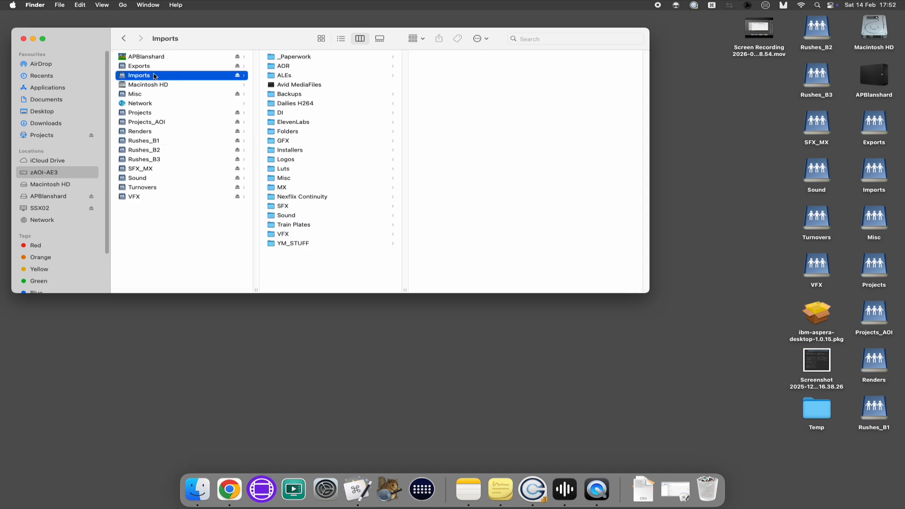
pyautogui.click(281, 76)
pyautogui.click(448, 57)
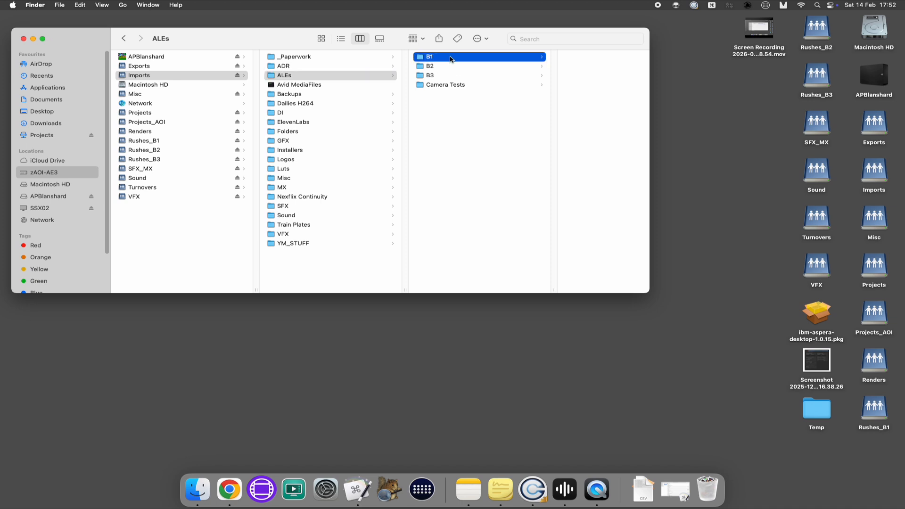
pyautogui.scroll(-5, 535, 158)
pyautogui.scroll(-10, 534, 158)
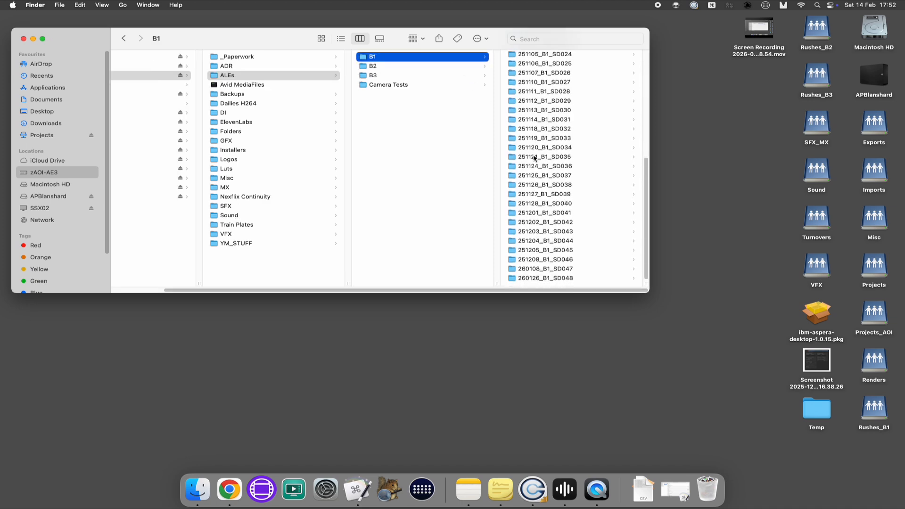
# Look through the Block 1 shoot day folders under Dailies H264
pyautogui.click(255, 104)
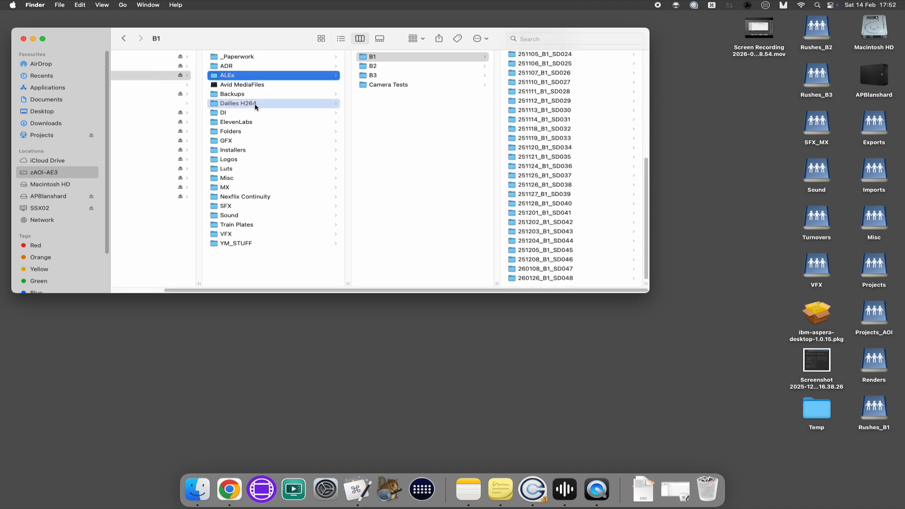
pyautogui.click(398, 57)
pyautogui.scroll(-10, 563, 159)
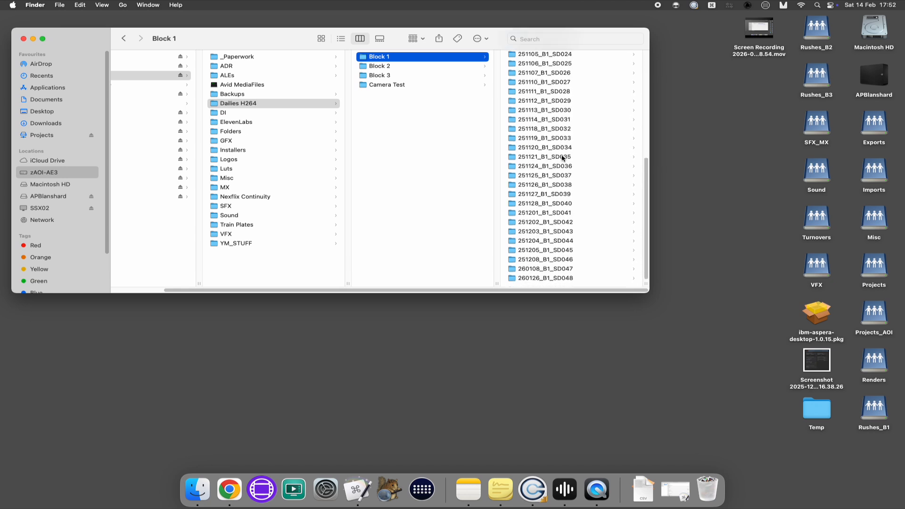
# Look through the Block 1 shoot day folders for Camera Reports and Continuity in the _Paperwork folder
pyautogui.click(266, 58)
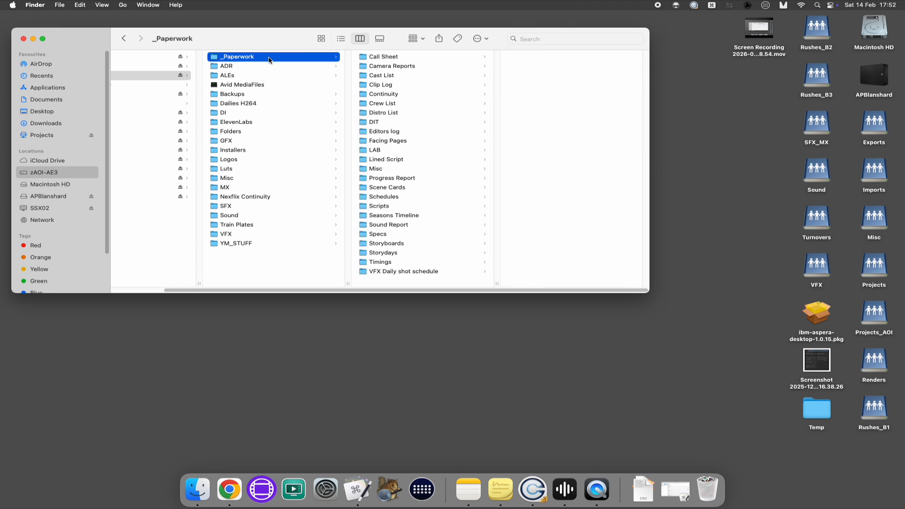
pyautogui.click(383, 67)
pyautogui.click(531, 68)
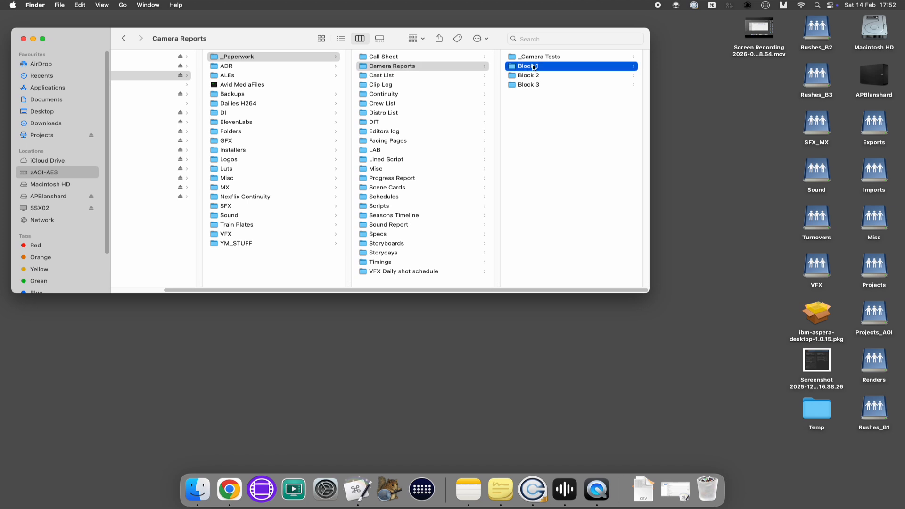
pyautogui.scroll(-3, 571, 121)
pyautogui.scroll(-5, 573, 122)
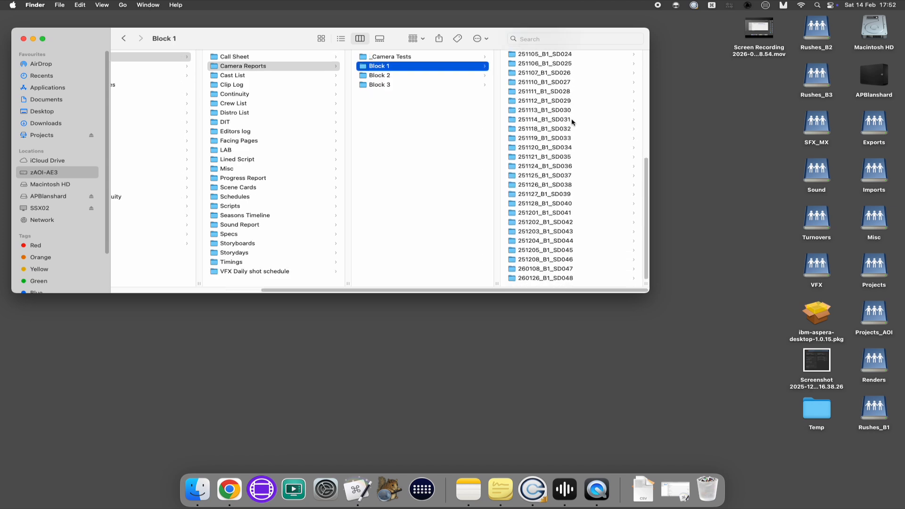
pyautogui.click(254, 95)
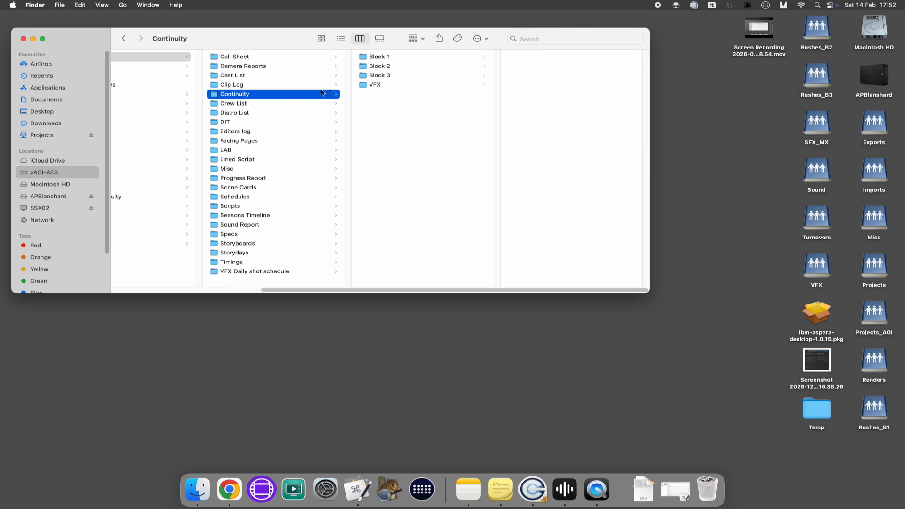
pyautogui.click(380, 57)
pyautogui.scroll(-5, 546, 120)
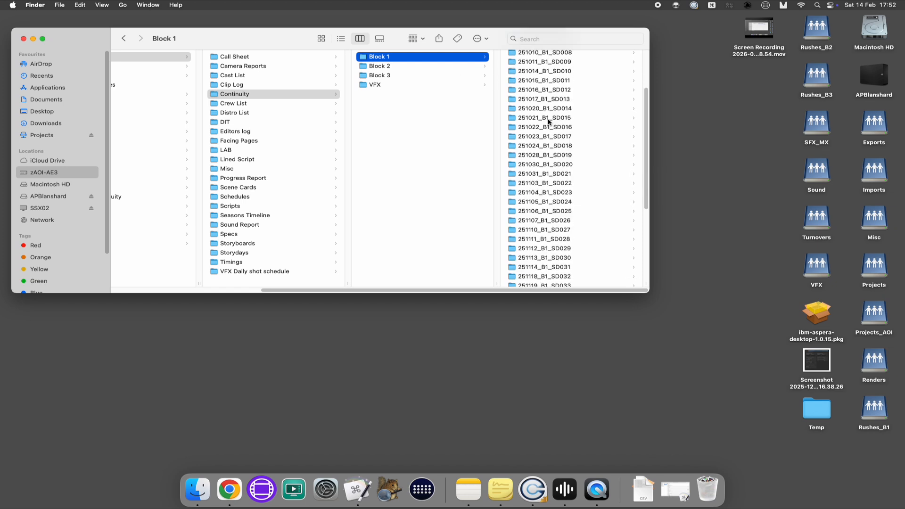
# Look through the Block 1 shoot day folders for DIT, LAB and Sound Report in the _Paperwork folder
pyautogui.click(235, 125)
pyautogui.click(410, 56)
pyautogui.scroll(-1, 560, 143)
pyautogui.scroll(-10, 560, 143)
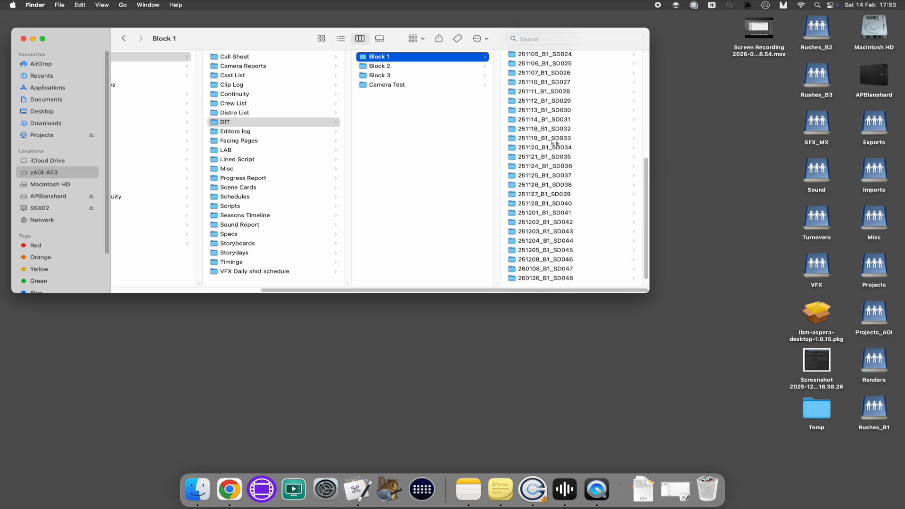
pyautogui.click(242, 150)
pyautogui.click(400, 60)
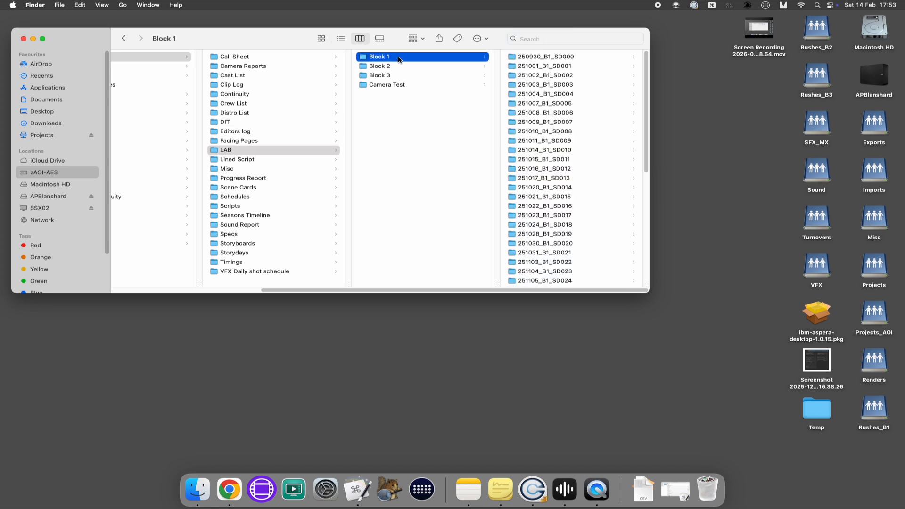
pyautogui.scroll(-10, 554, 159)
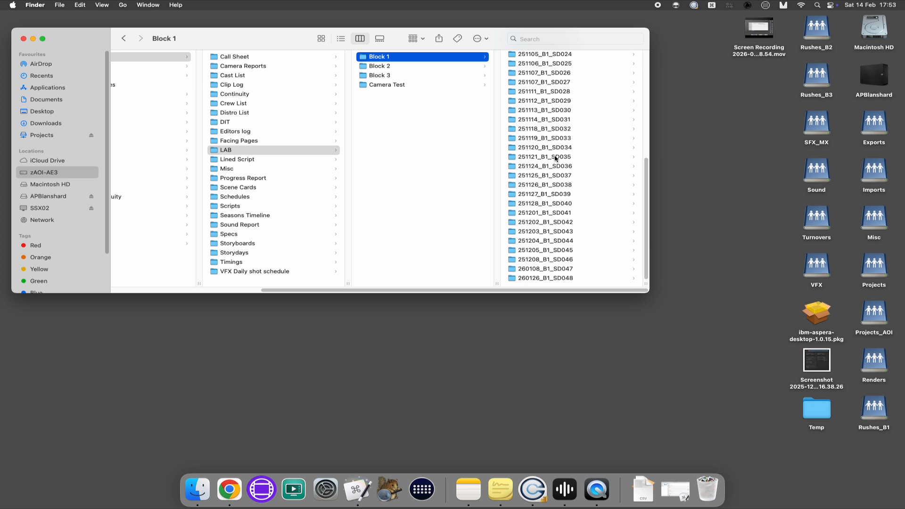
pyautogui.click(250, 225)
pyautogui.click(401, 59)
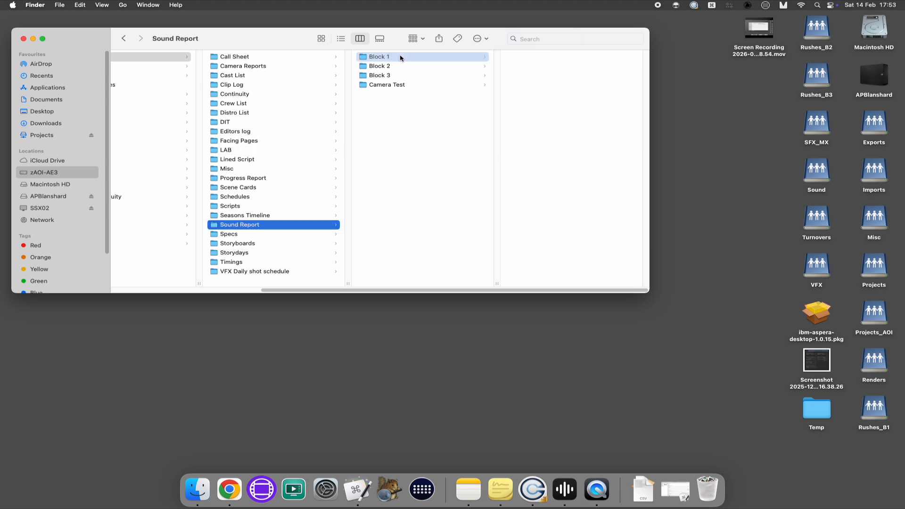
pyautogui.scroll(-10, 573, 148)
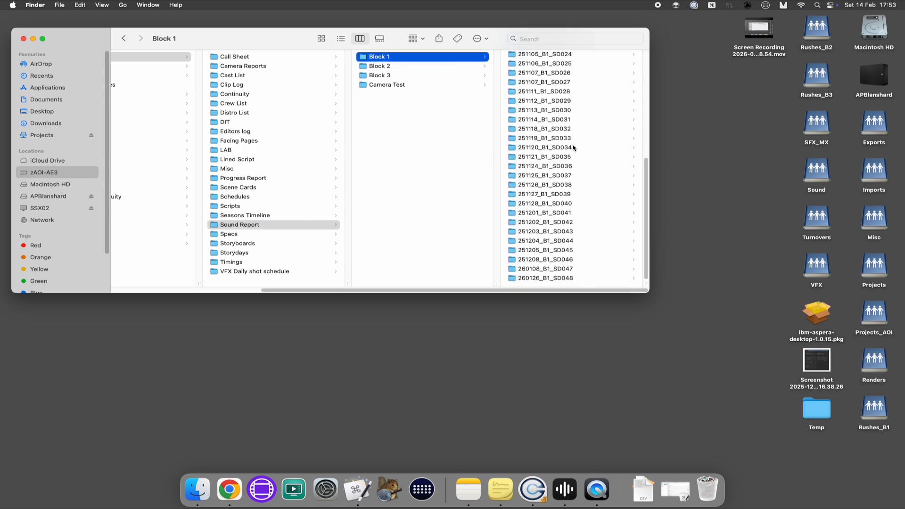
# Look through the Block 1 shoot day folders on the Sound volume
pyautogui.hscroll(-10, 405, 149)
pyautogui.click(137, 179)
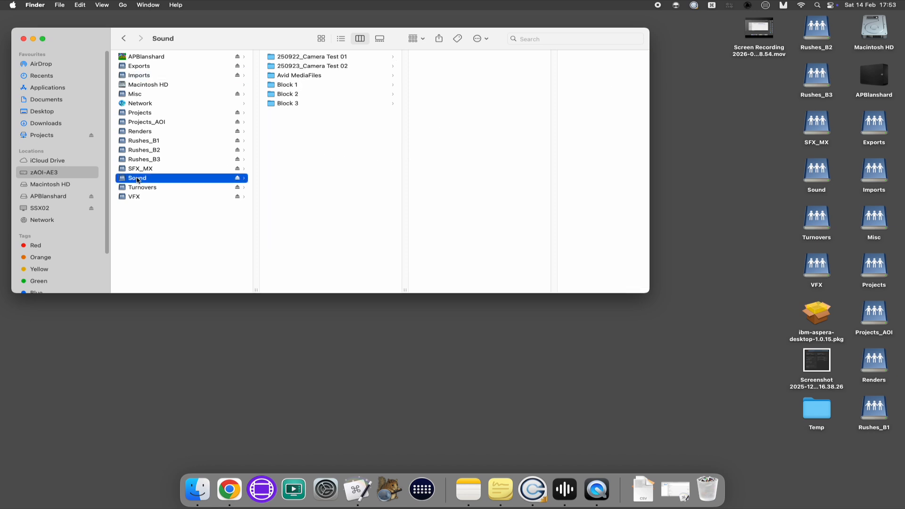
pyautogui.click(288, 85)
pyautogui.scroll(-3, 501, 163)
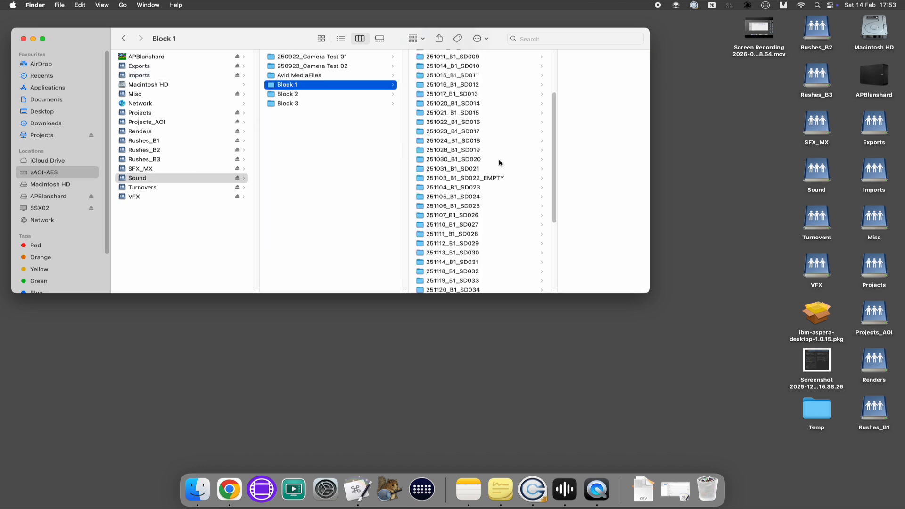
pyautogui.scroll(-3, 501, 163)
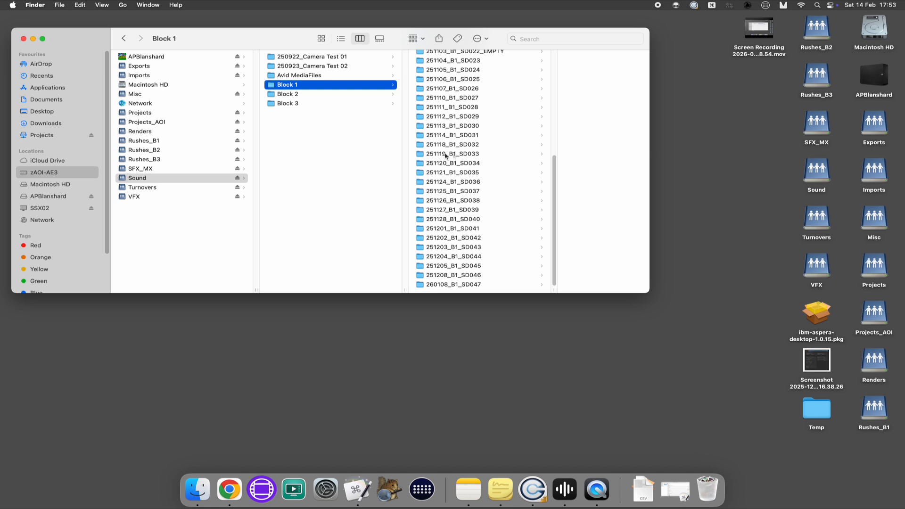
# Open REPORTS > SCRIPT in the Shooting_Day_003 editorial package inside _Uploads (do not rename) on the Rushes_B1 volume
pyautogui.click(175, 142)
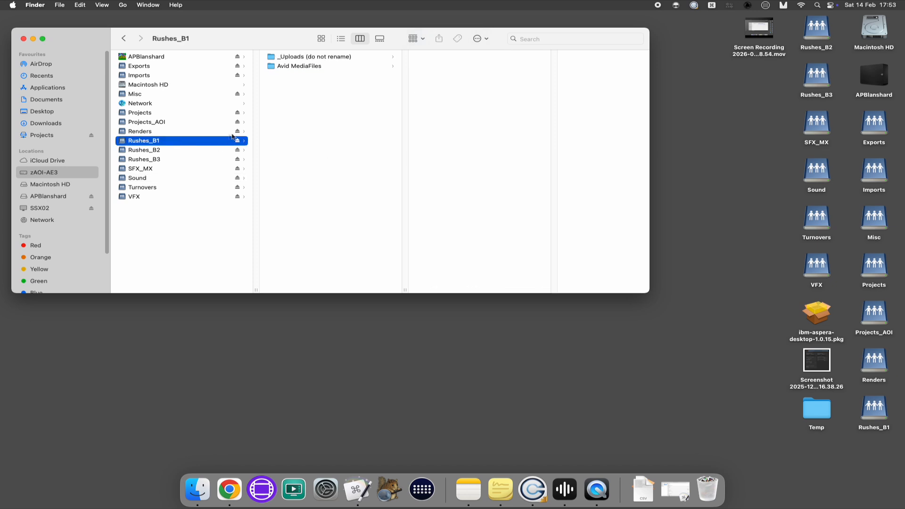
pyautogui.click(316, 59)
pyautogui.click(422, 68)
pyautogui.click(519, 96)
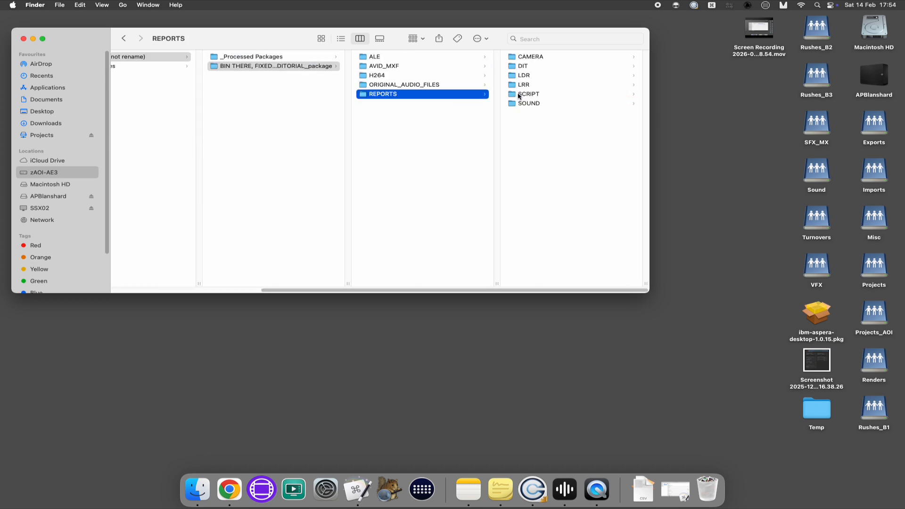
pyautogui.click(519, 94)
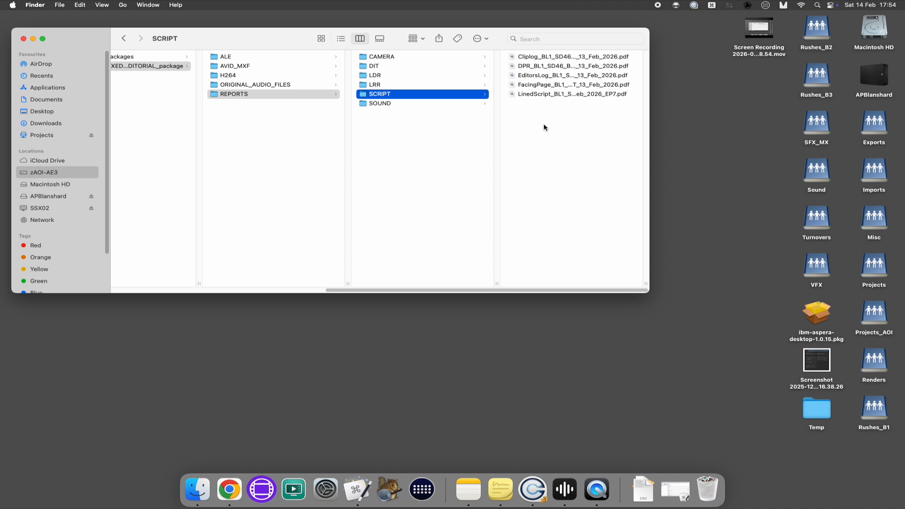
# Run the paperwork-organising macro with shoot day folder name BTFT_TEST_1 and Block 1, and dismiss its summary
pyautogui.press('ctrl+alt+super+n')
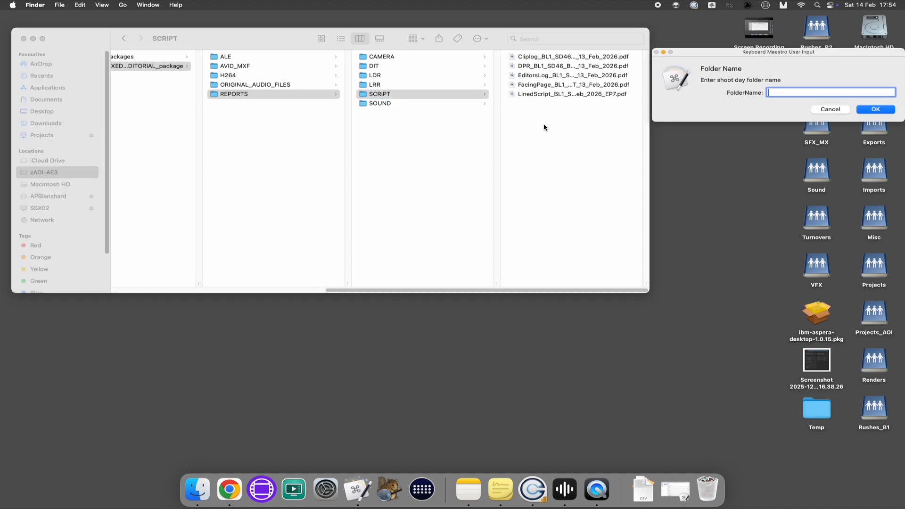
pyautogui.write('BTFT_TEST_1')
pyautogui.press('Return')
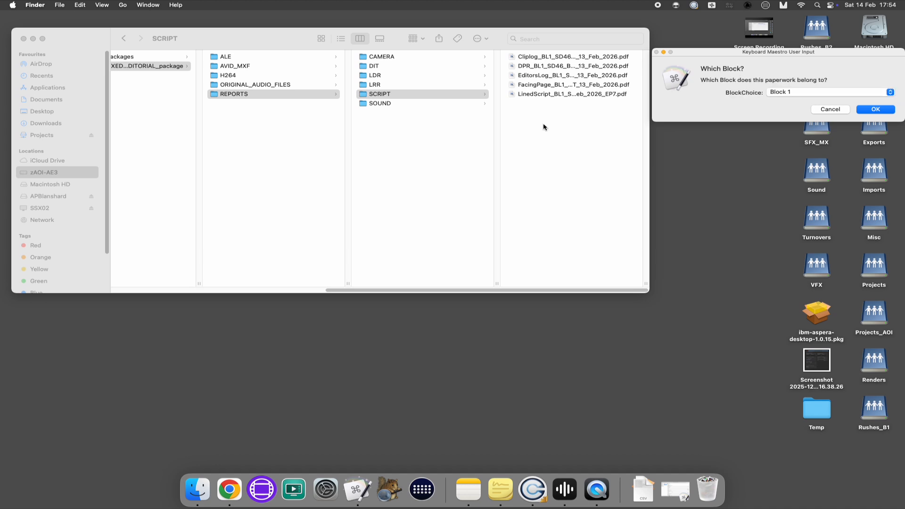
pyautogui.press('Return')
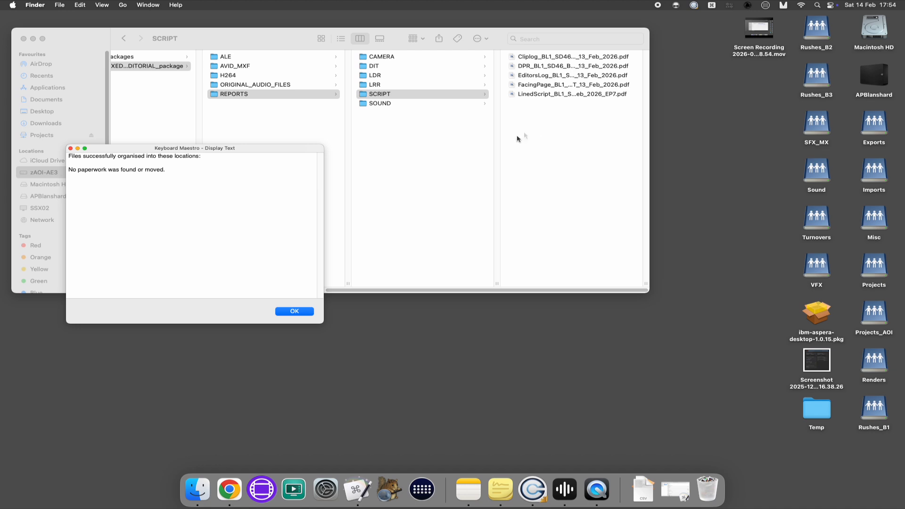
pyautogui.click(294, 312)
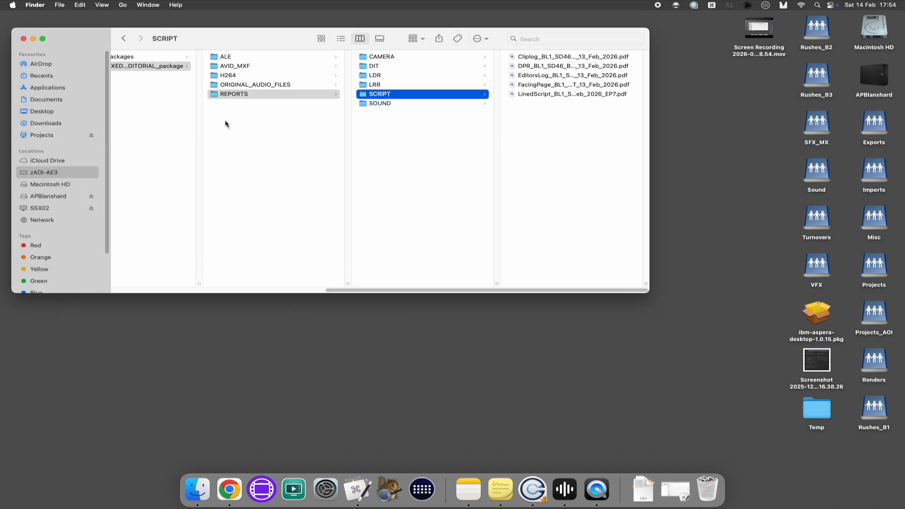
# Select the REPORTS folder, open a second Finder window and place it clear of the package's folder listing
pyautogui.click(212, 94)
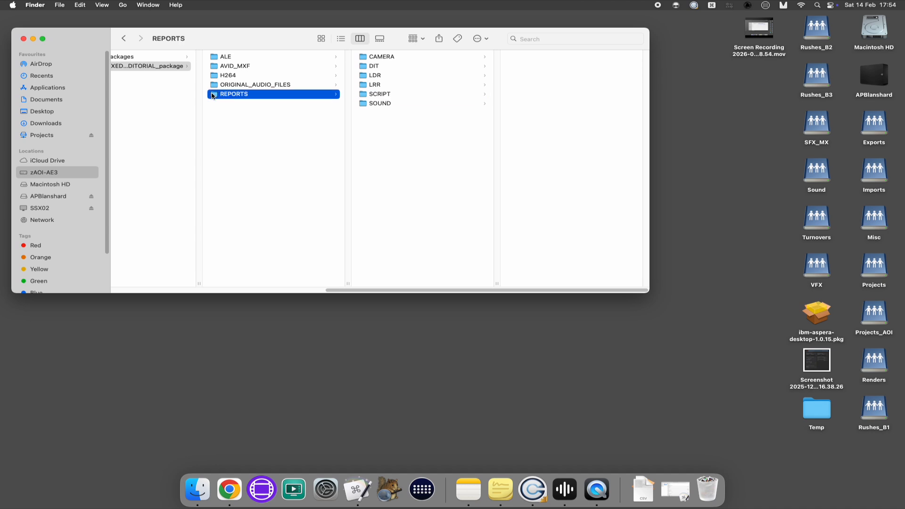
pyautogui.press('super+n')
pyautogui.moveTo(249, 66); pyautogui.dragTo(447, 198)
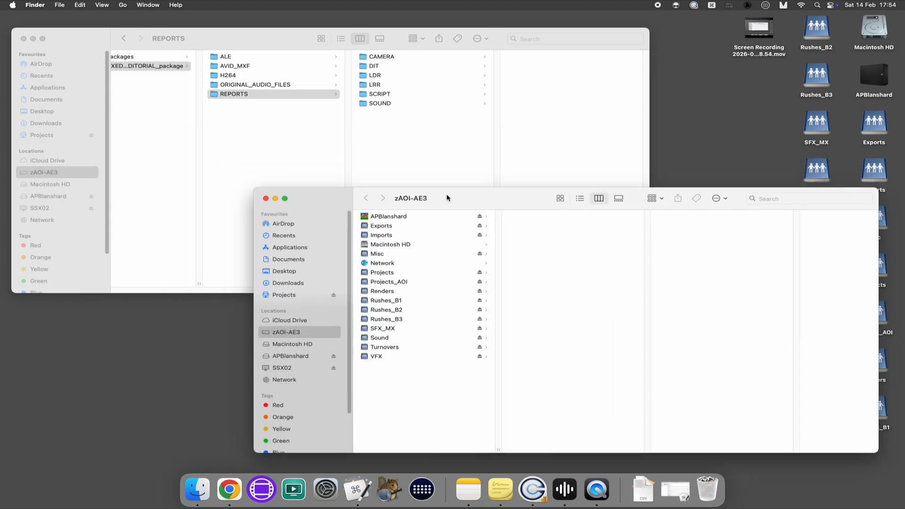
# Open Imports > _Paperwork > Continuity > Block 1 in the second Finder window and look through its existing shoot day folders
pyautogui.click(399, 235)
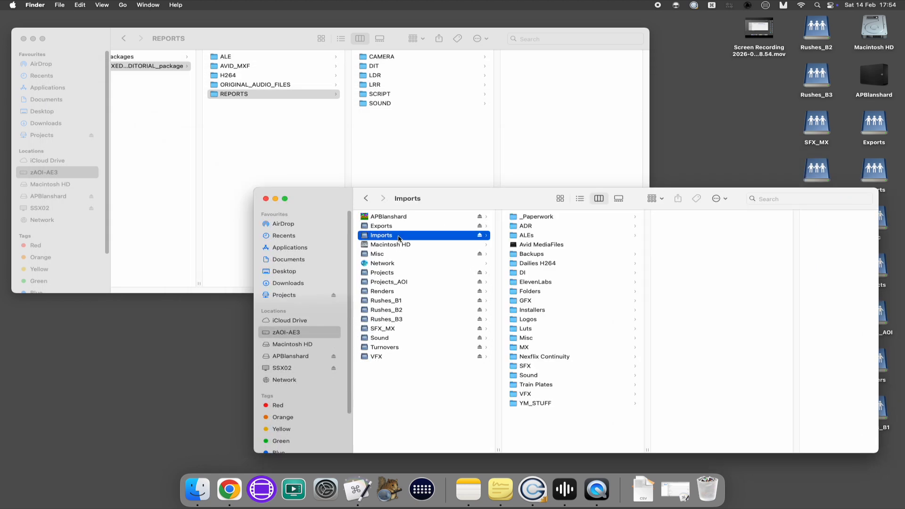
pyautogui.click(538, 218)
pyautogui.click(664, 255)
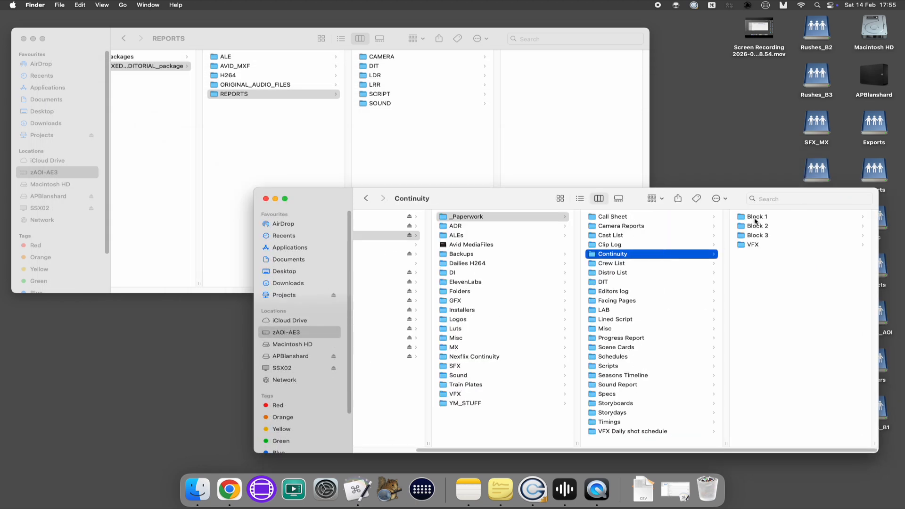
pyautogui.click(754, 219)
pyautogui.scroll(-8, 761, 291)
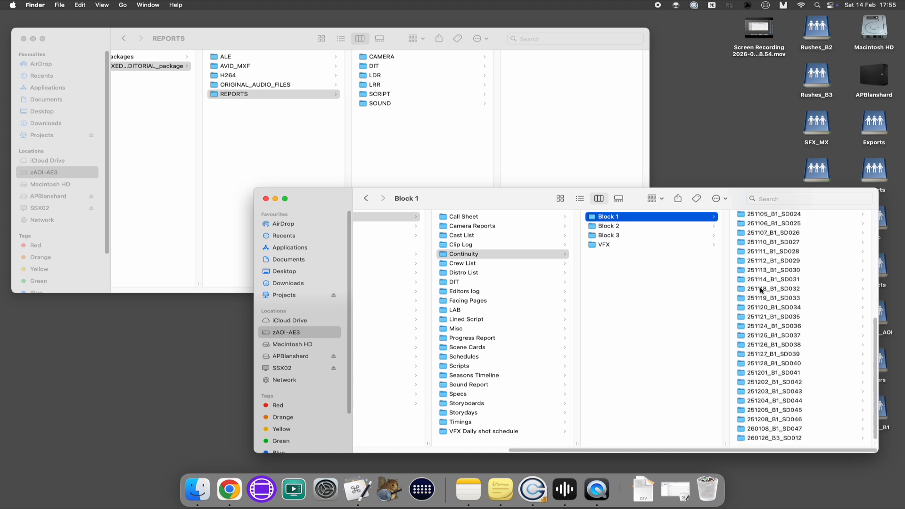
# Run the paperwork-organising macro on the package's REPORTS folder with shoot day folder name BTFT_TEST_1 and Block 1
pyautogui.click(215, 95)
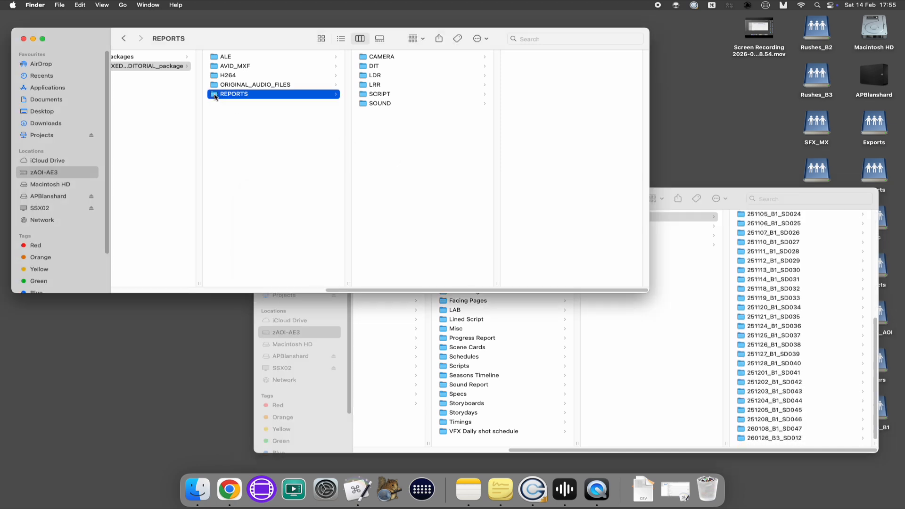
pyautogui.hotkey('ctrl', 'r')
pyautogui.write('BTFT_TEST_')
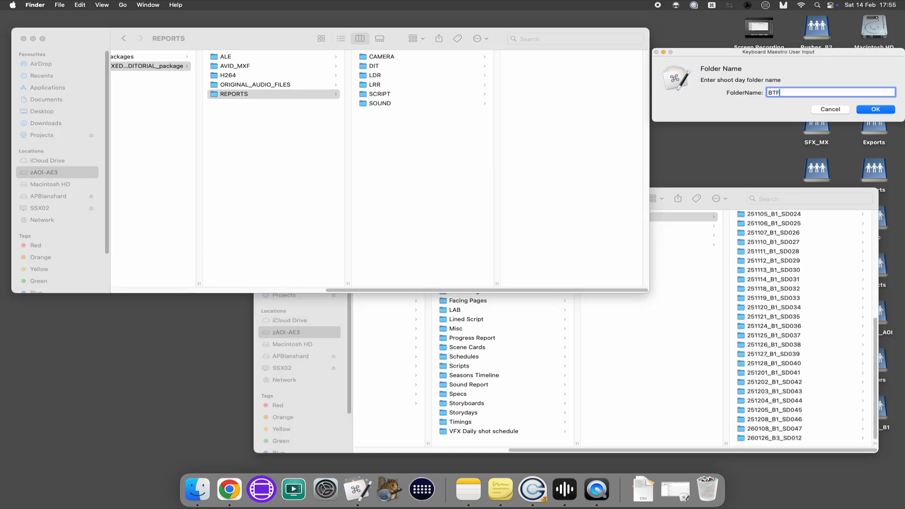
pyautogui.press('Return')
pyautogui.press('Return')
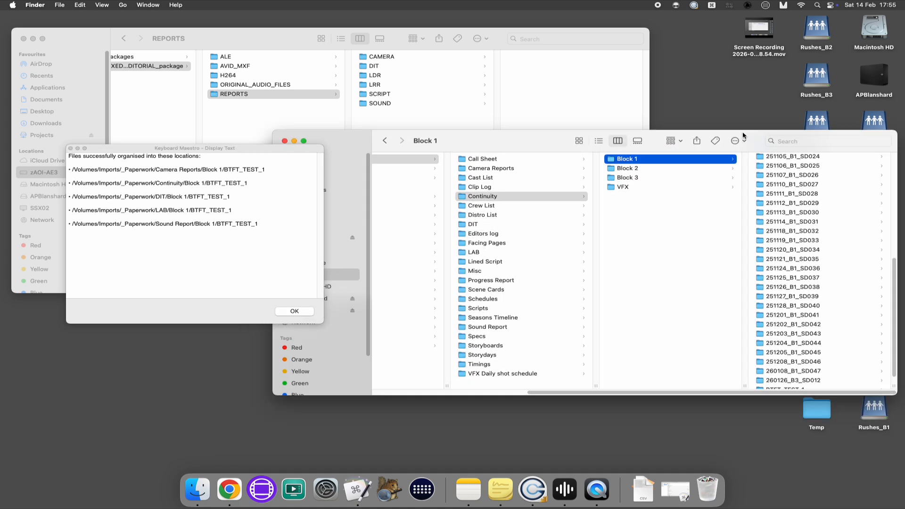
# Compare the Continuity > Block 1 > BTFT_TEST_1 folder with the package's SCRIPT reports folder
pyautogui.click(759, 361)
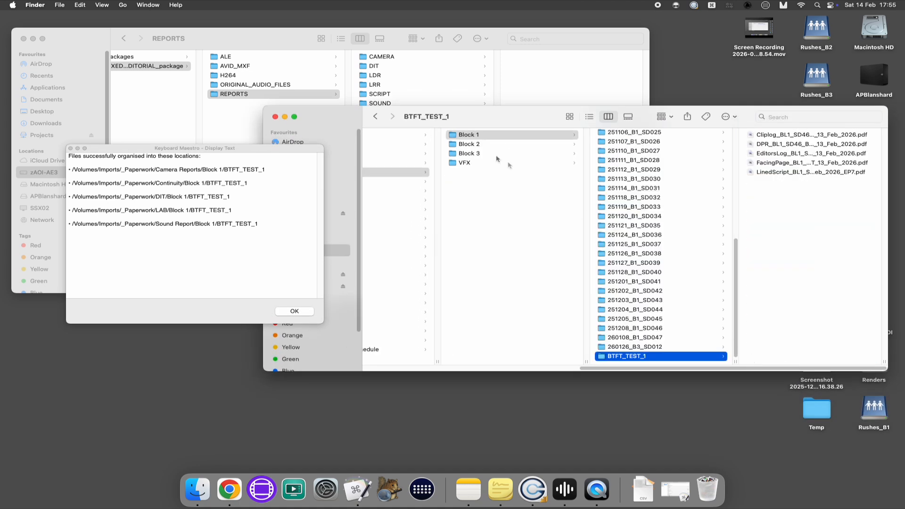
pyautogui.click(366, 92)
pyautogui.click(367, 94)
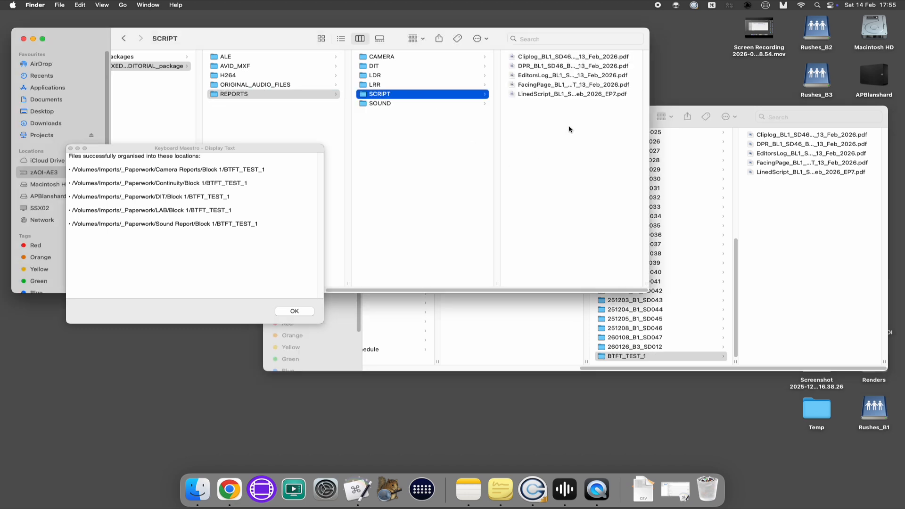
# Compare the package's CAMERA reports folder with Camera Reports > Block 1 > BTFT_TEST_1 in _Paperwork
pyautogui.click(365, 56)
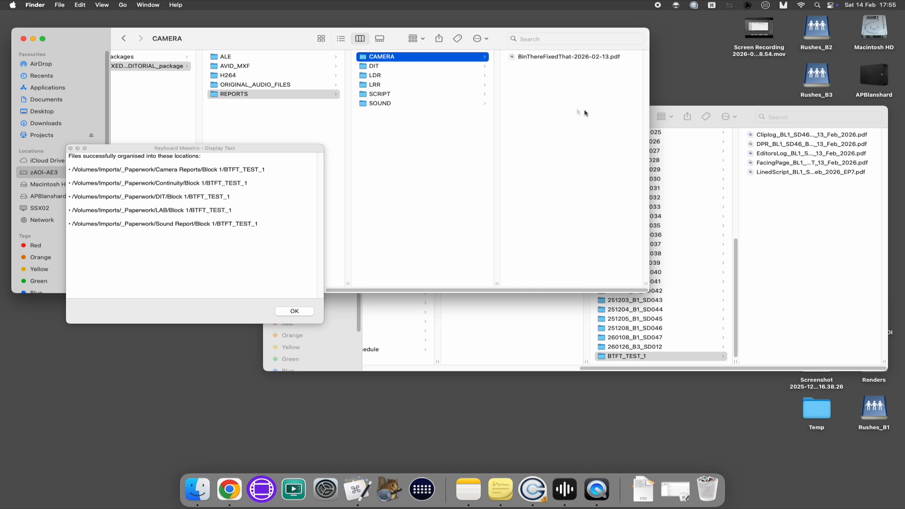
pyautogui.click(685, 110)
pyautogui.hscroll(-5, 599, 187)
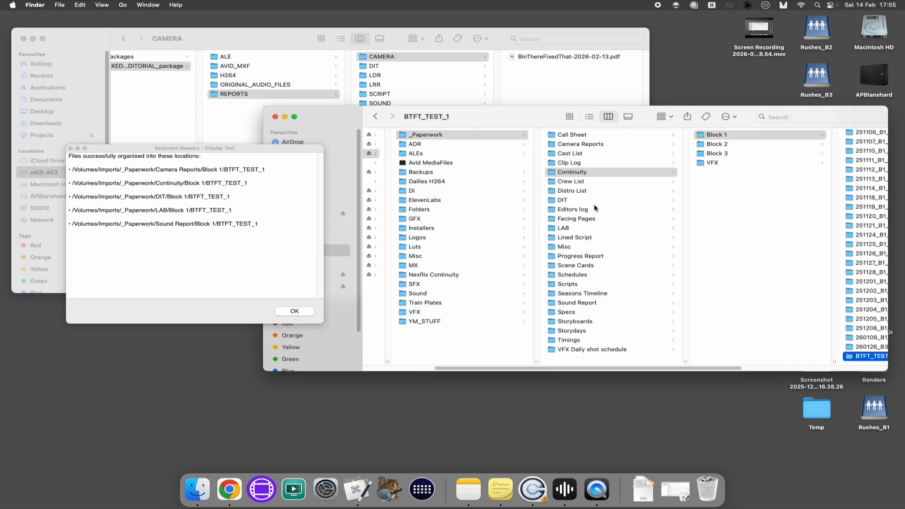
pyautogui.click(555, 147)
pyautogui.click(716, 144)
pyautogui.scroll(-10, 792, 236)
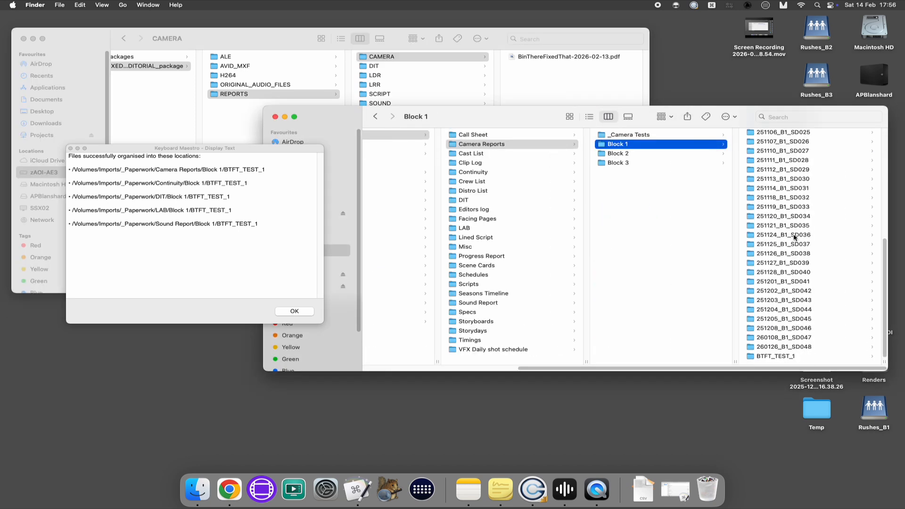
pyautogui.click(753, 357)
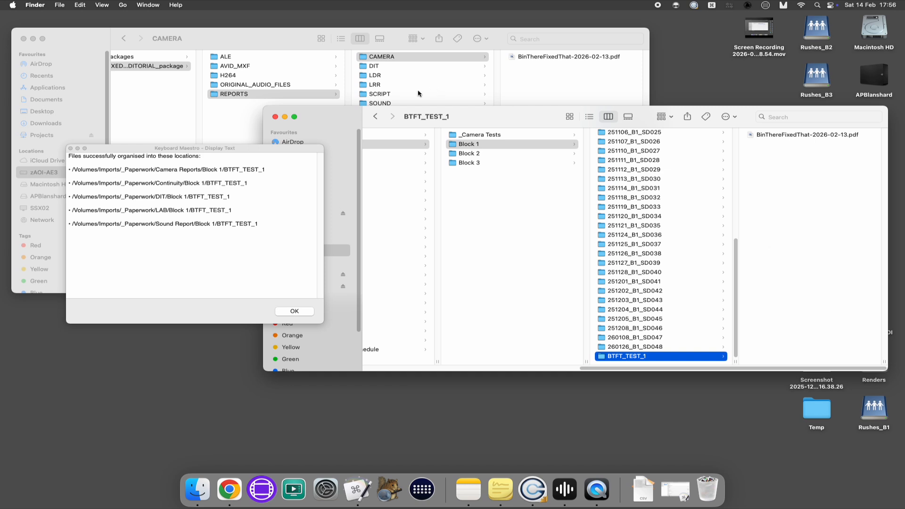
# Open DIT > Block 1 > BTFT_TEST_1 in _Paperwork and compare it with the package's DIT reports folder
pyautogui.hscroll(-3, 472, 160)
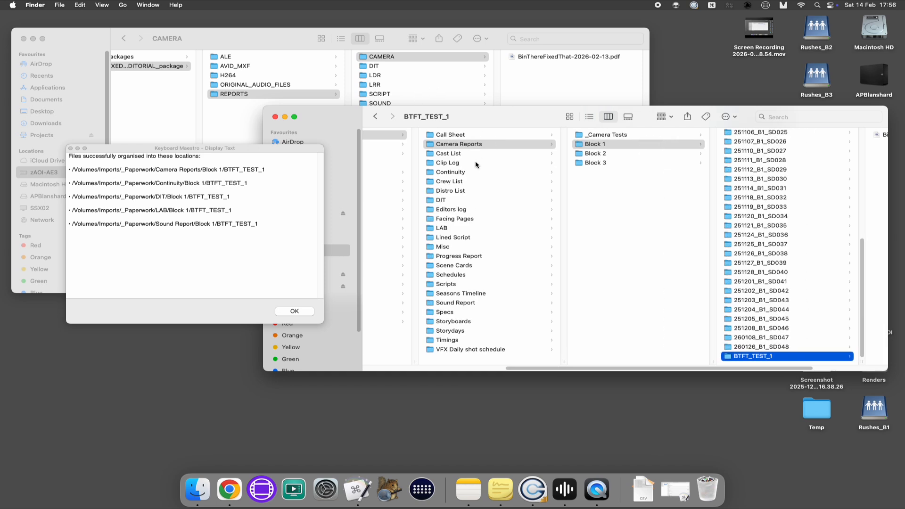
pyautogui.click(446, 200)
pyautogui.click(602, 134)
pyautogui.scroll(-10, 751, 238)
pyautogui.click(733, 363)
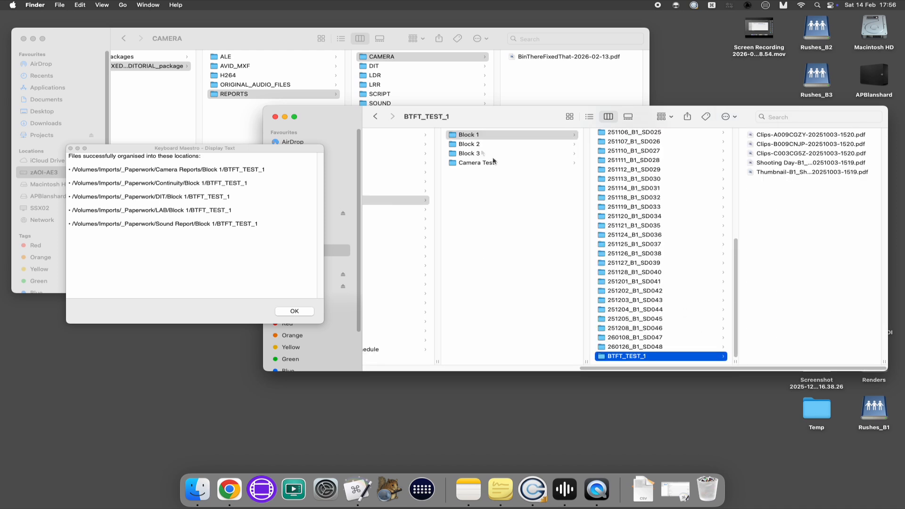
pyautogui.click(366, 68)
pyautogui.click(366, 69)
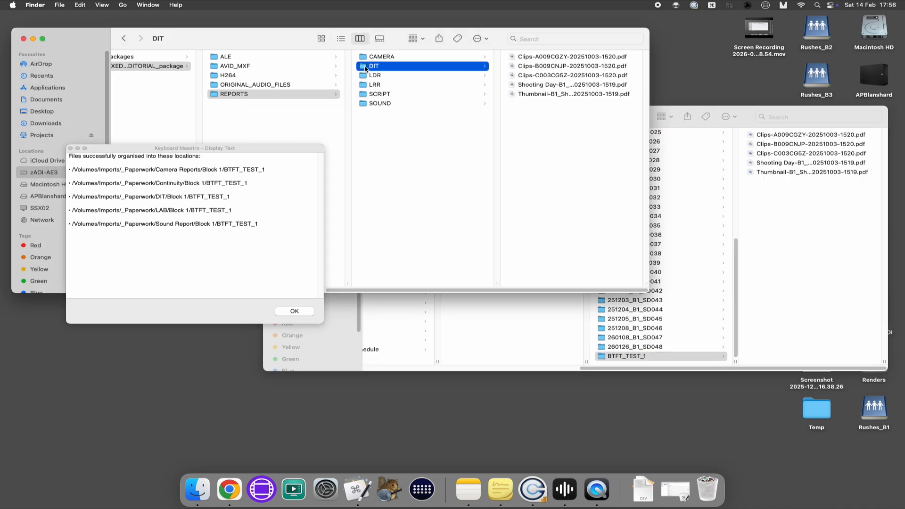
# Compare the package's LDR and LRR reports folders with LAB > Block 1 > BTFT_TEST_1 in _Paperwork
pyautogui.click(363, 77)
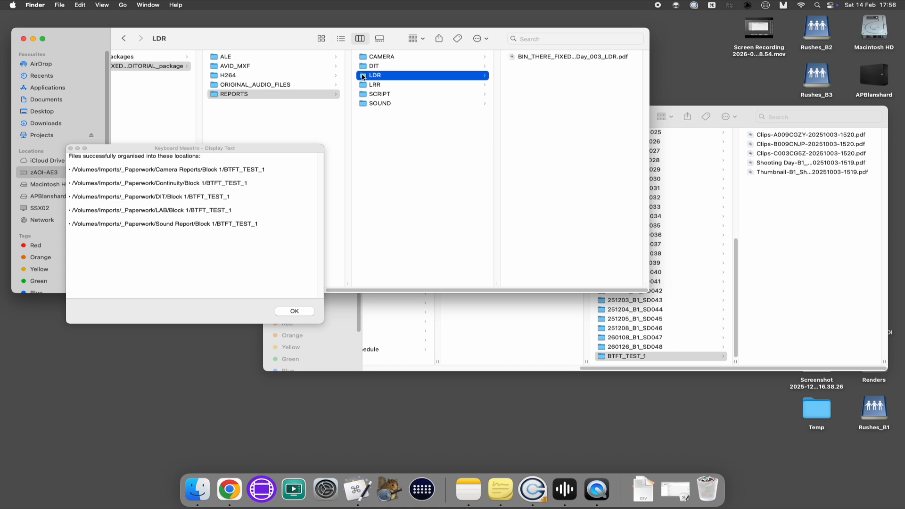
pyautogui.click(673, 107)
pyautogui.hscroll(-4, 521, 174)
pyautogui.click(462, 228)
pyautogui.click(613, 140)
pyautogui.scroll(-4, 769, 243)
pyautogui.click(740, 362)
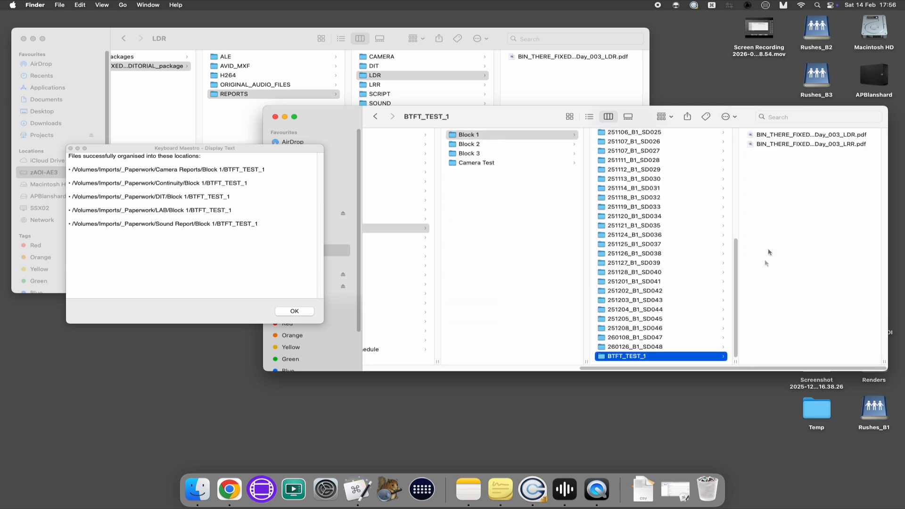
pyautogui.click(362, 85)
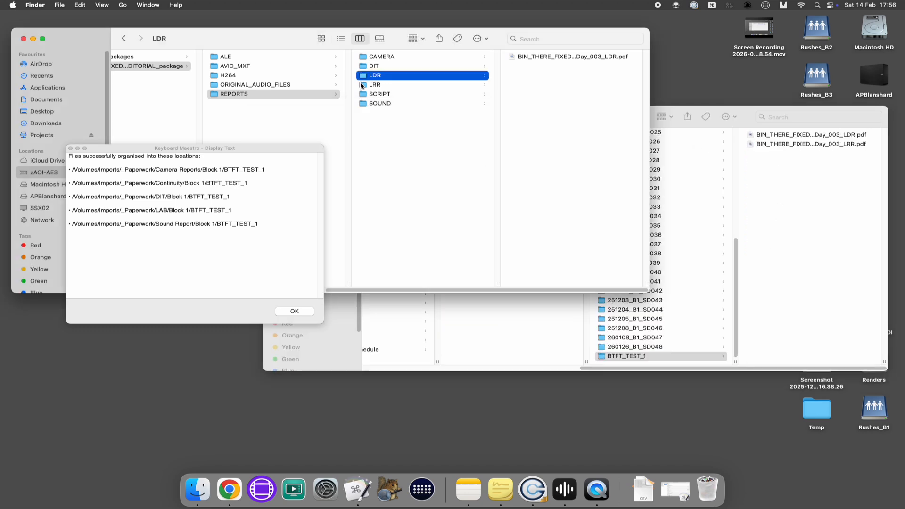
pyautogui.click(363, 85)
# Compare the package's SOUND reports folder with Sound Report > Block 1 > BTFT_TEST_1 in _Paperwork
pyautogui.click(362, 104)
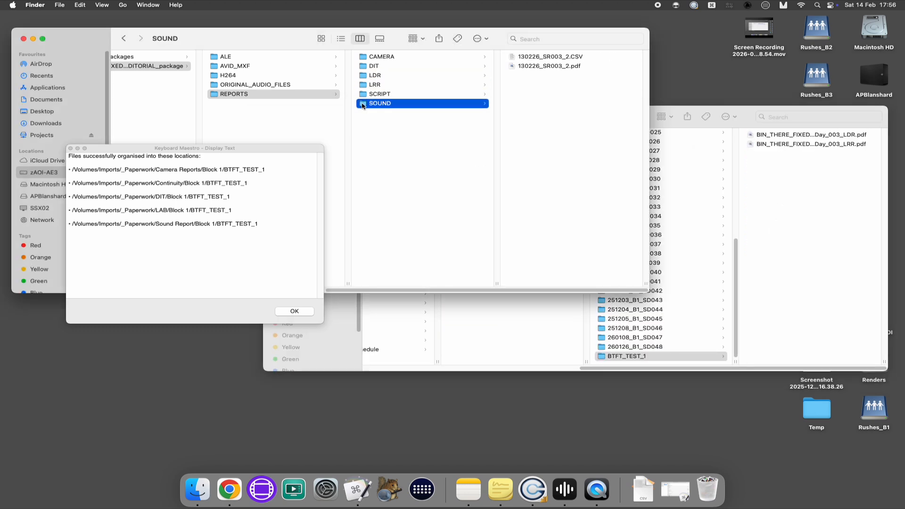
pyautogui.click(679, 114)
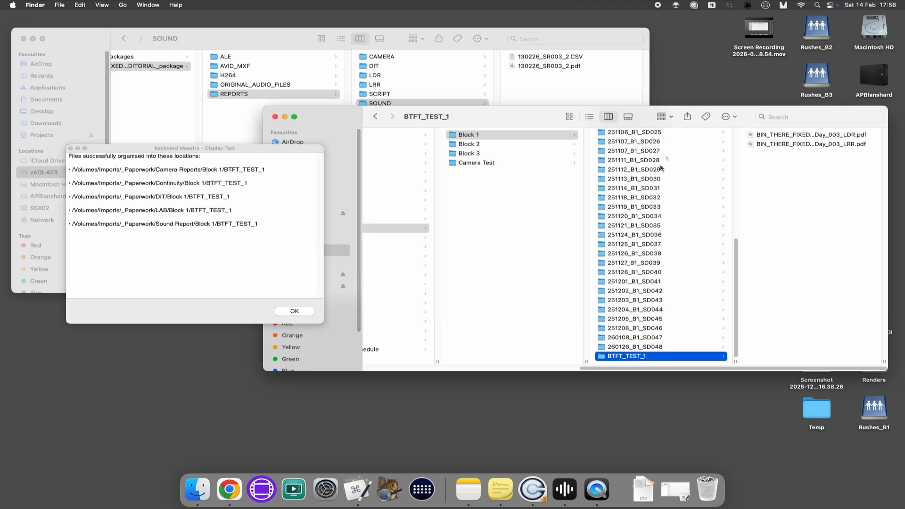
pyautogui.hscroll(-5, 554, 227)
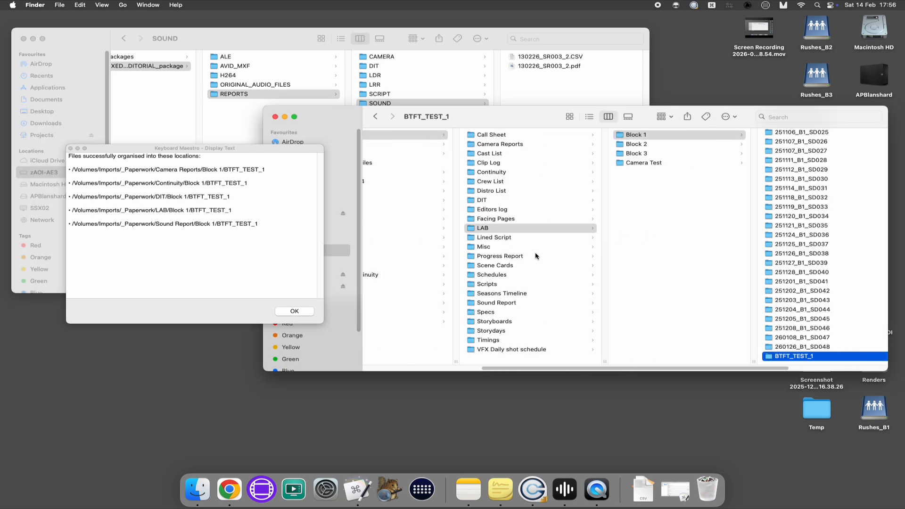
pyautogui.click(504, 302)
pyautogui.click(623, 135)
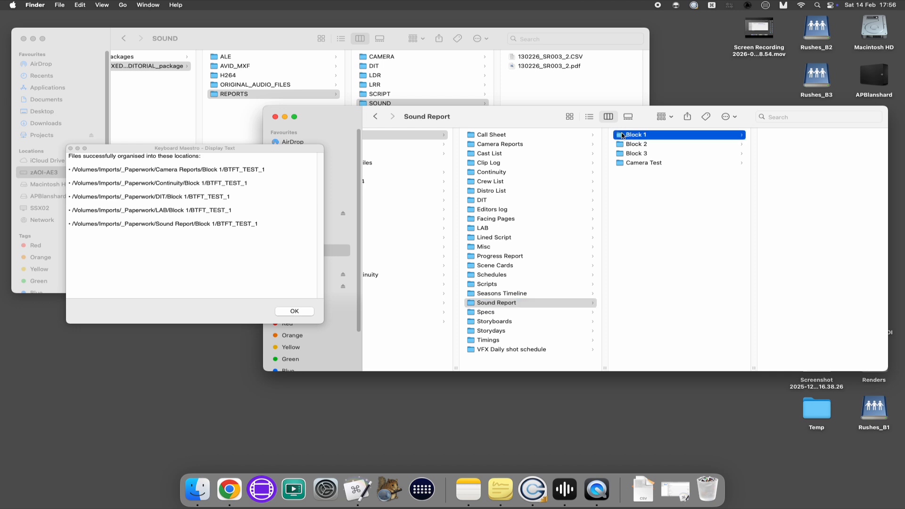
pyautogui.scroll(-10, 782, 264)
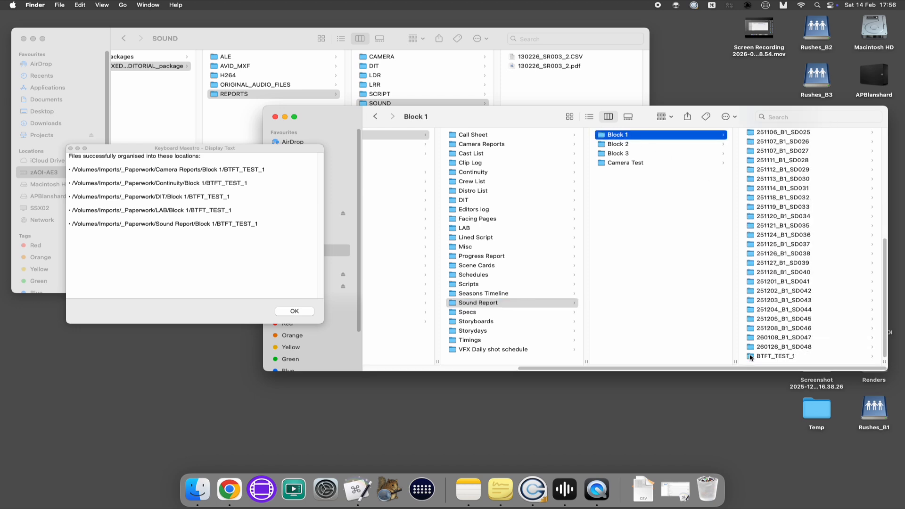
pyautogui.click(750, 357)
# Check the shoot day folders in ALEs > B1 on the Imports volume for a BTFT_TEST_1 folder
pyautogui.hscroll(-3, 586, 219)
pyautogui.hscroll(-5, 586, 220)
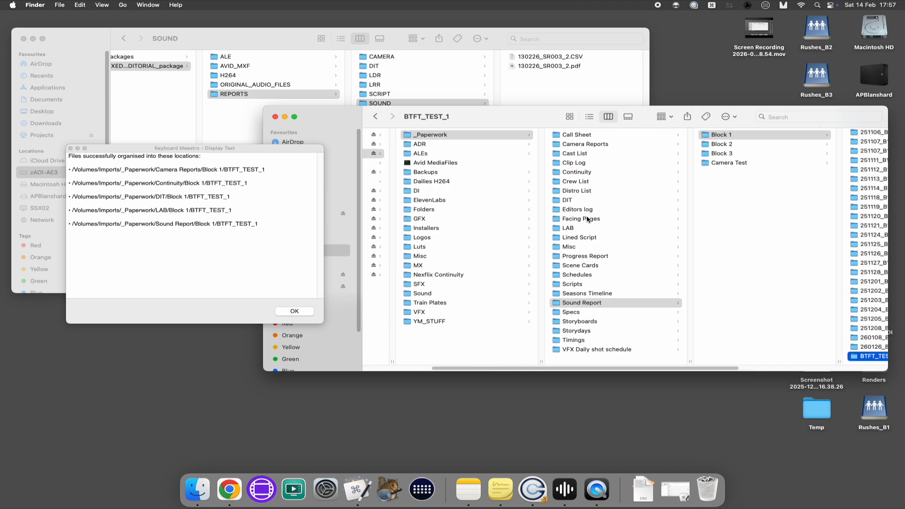
pyautogui.click(423, 155)
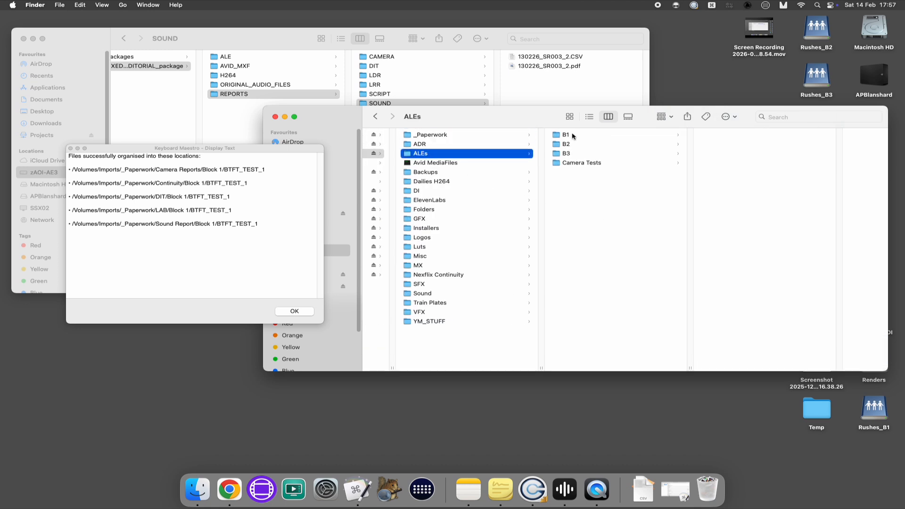
pyautogui.click(573, 136)
pyautogui.scroll(-5, 786, 262)
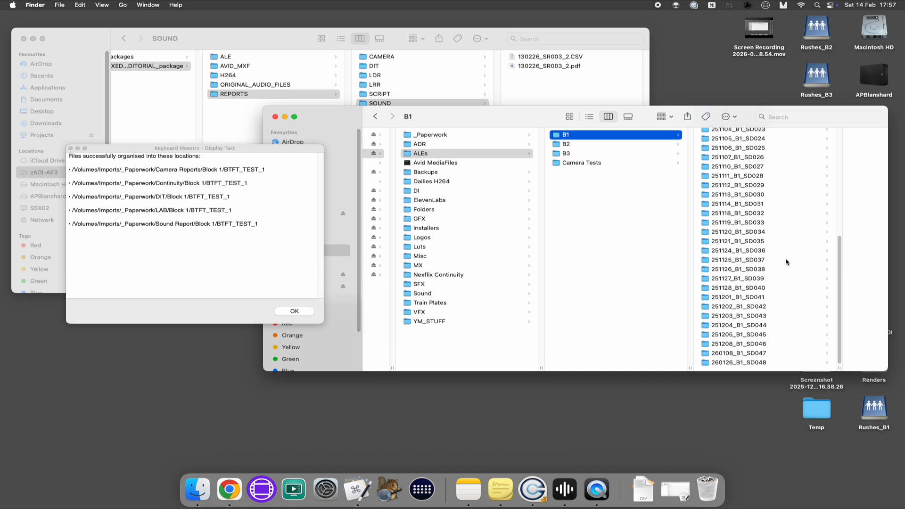
# Dismiss the macro's summary, switch to Keyboard Maestro Editor and examine the destination folder paths in the Paperwork Organiser shell script
pyautogui.click(284, 312)
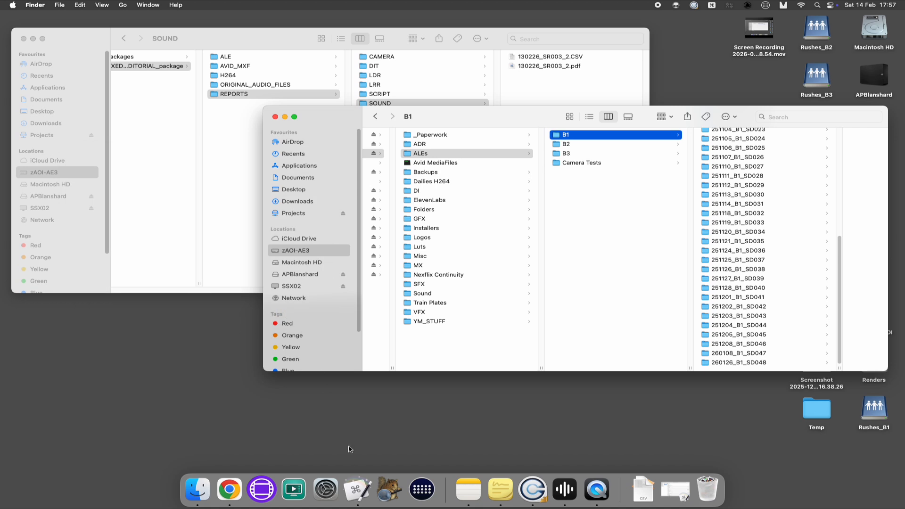
pyautogui.click(358, 491)
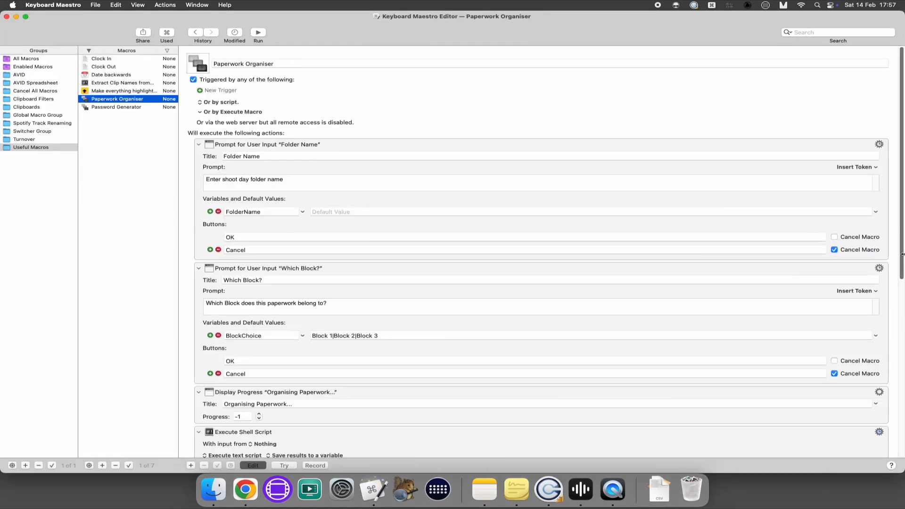
pyautogui.scroll(-10, 902, 255)
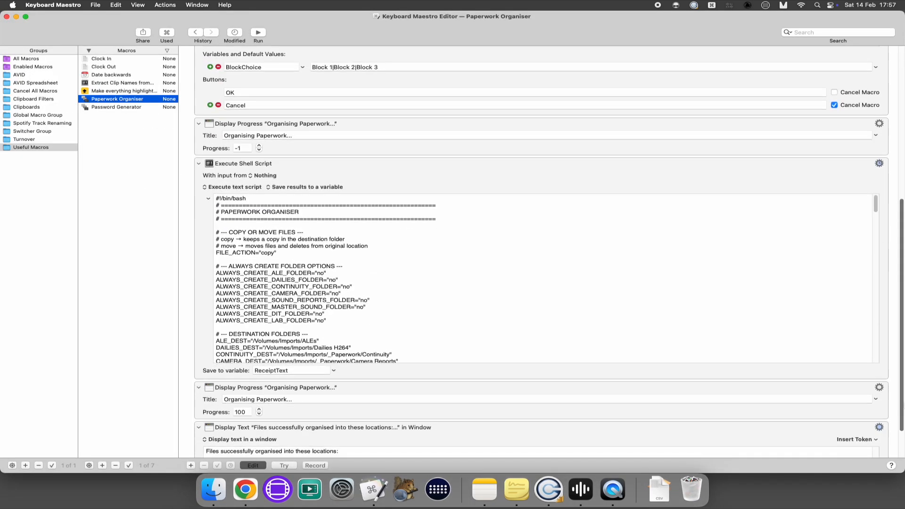
pyautogui.scroll(-5, 666, 285)
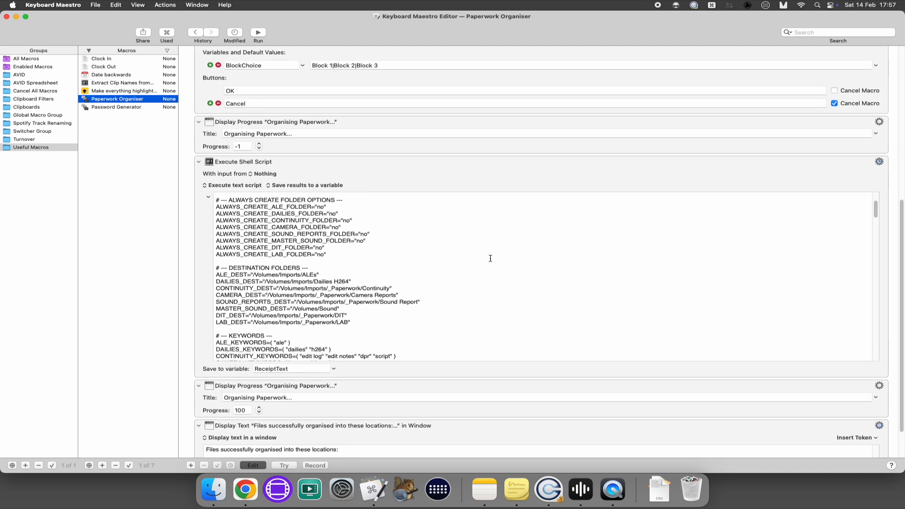
pyautogui.scroll(-1, 490, 259)
pyautogui.moveTo(317, 263); pyautogui.dragTo(253, 261)
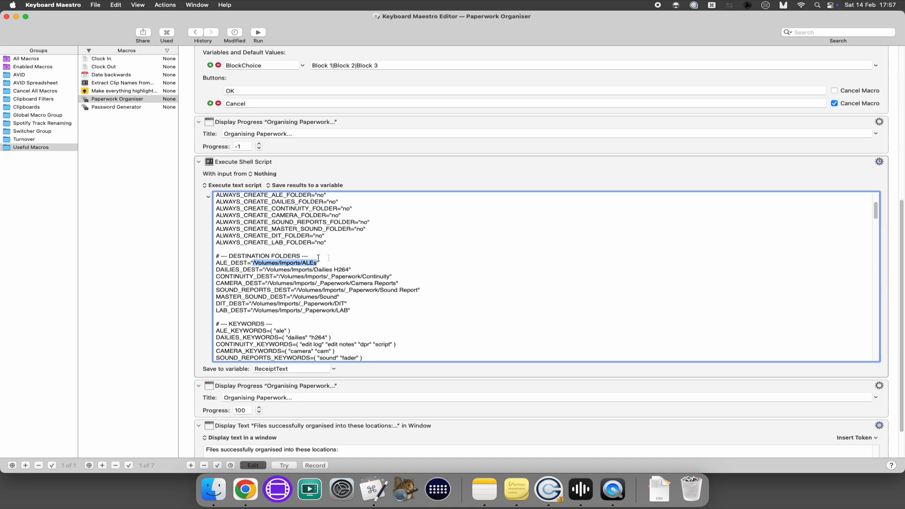
# Examine the keyword lists in the Paperwork Organiser script, highlighting the ALE keyword "ale"
pyautogui.scroll(-1, 318, 273)
pyautogui.scroll(-4, 318, 273)
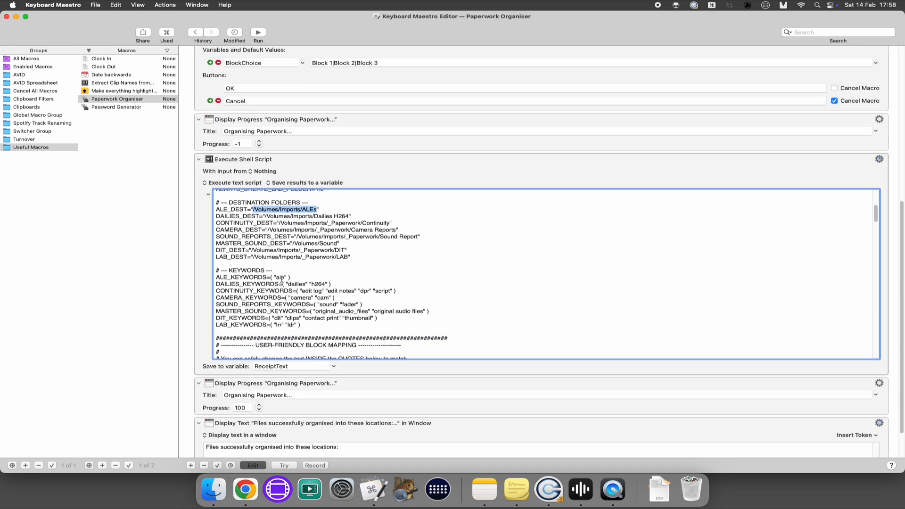
pyautogui.moveTo(284, 278); pyautogui.dragTo(276, 277)
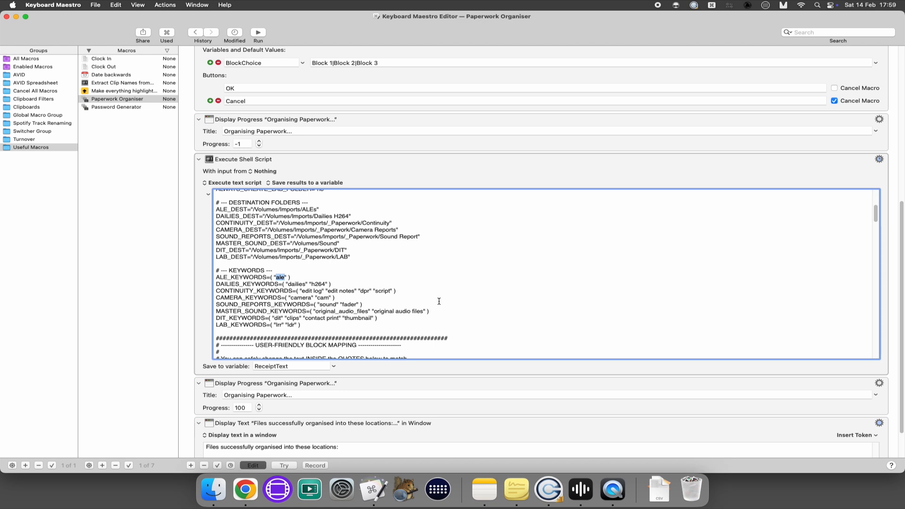
# Set ALWAYS_CREATE_ALE_FOLDER, ALWAYS_CREATE_DAILIES_FOLDER and ALWAYS_CREATE_MASTER_SOUND_FOLDER to "yes" in the Paperwork Organiser script and return to Finder
pyautogui.moveTo(876, 216); pyautogui.dragTo(881, 204)
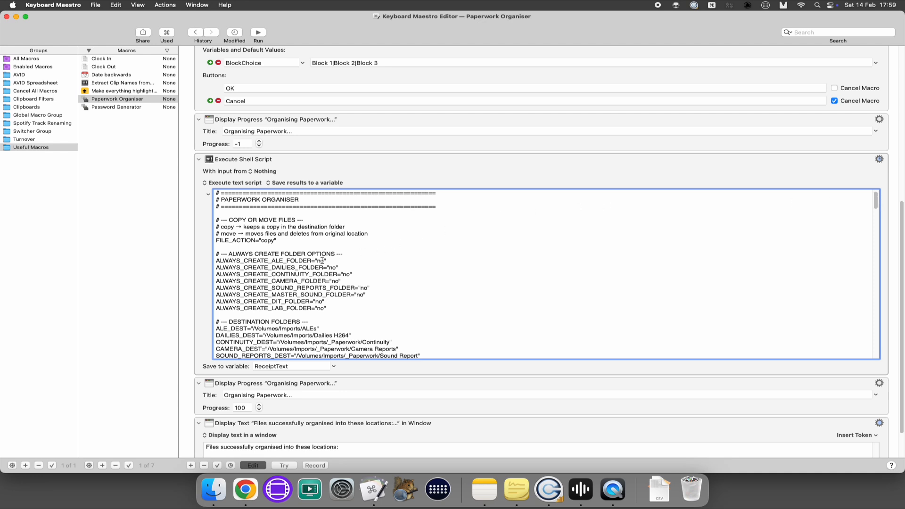
pyautogui.press('BackSpace')
pyautogui.write('yes')
pyautogui.click(335, 267)
pyautogui.press('BackSpace')
pyautogui.press('BackSpace')
pyautogui.write('ye')
pyautogui.click(382, 297)
pyautogui.press('Left')
pyautogui.press('BackSpace')
pyautogui.press('BackSpace')
pyautogui.write('yes')
pyautogui.click(213, 490)
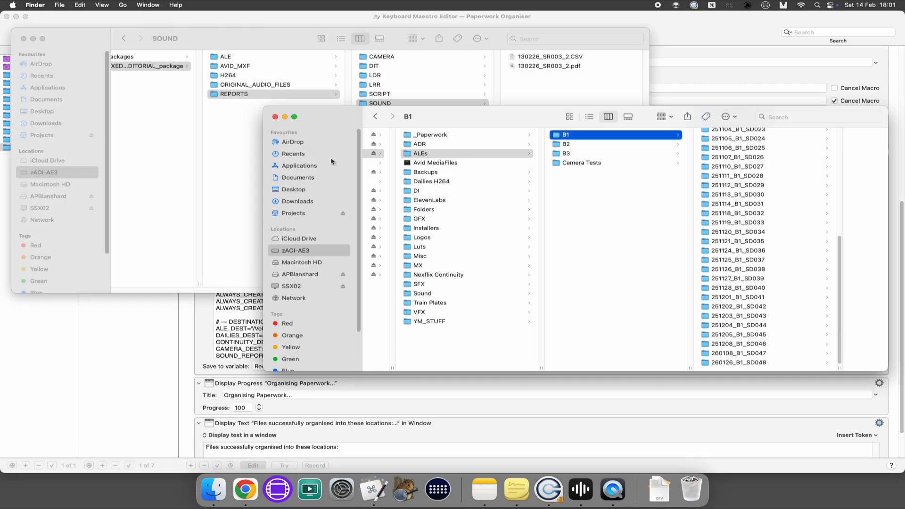
# Close the front Finder window and run the Paperwork Organiser macro on the REPORTS folder with folder name BTFT_TEST_2 and Block 1
pyautogui.click(275, 117)
pyautogui.hscroll(-3, 277, 117)
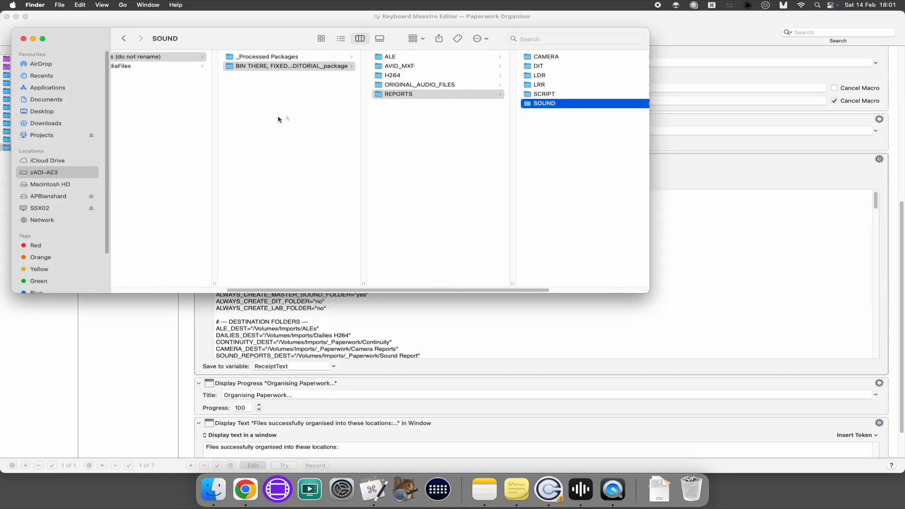
pyautogui.click(385, 94)
pyautogui.write('BT')
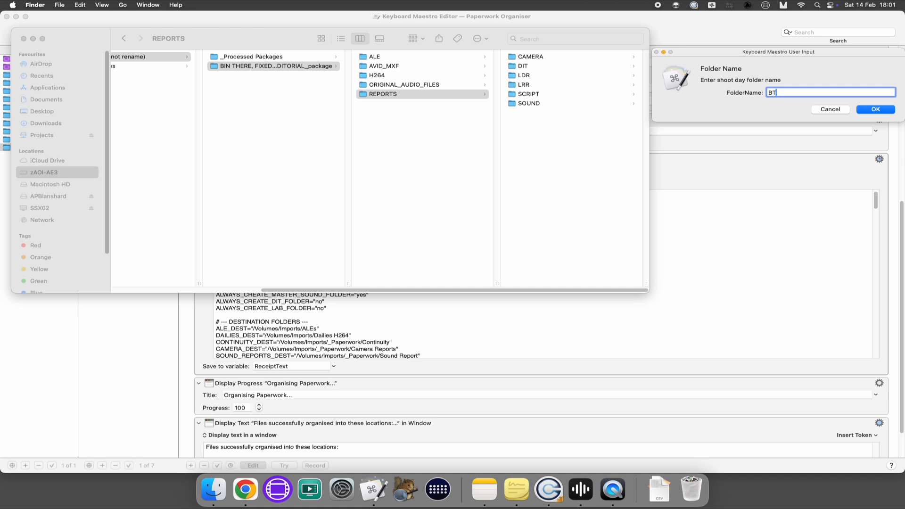
pyautogui.write('FT_TEST_2')
pyautogui.press('Return')
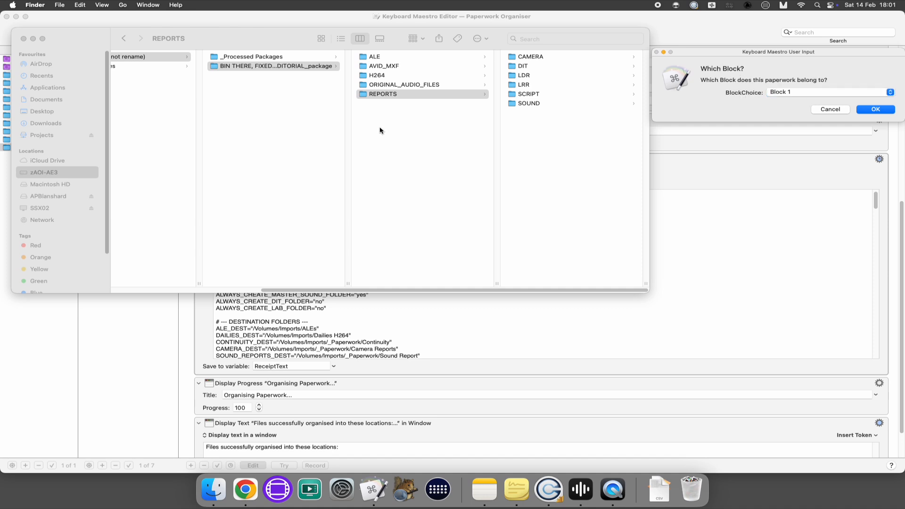
pyautogui.press('Return')
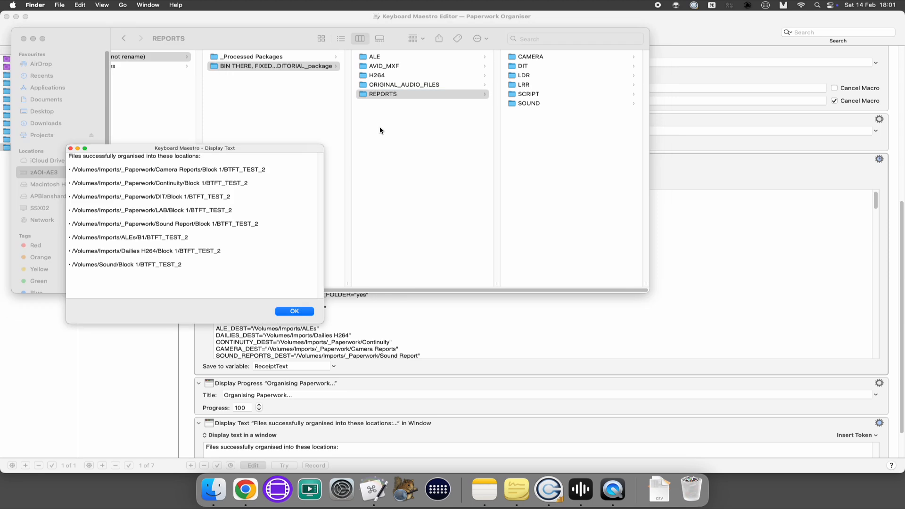
# Check ALEs > B1 on the Imports volume for the BTFT_TEST_2 folder, open it and dismiss the macro's summary
pyautogui.moveTo(234, 149); pyautogui.dragTo(521, 151)
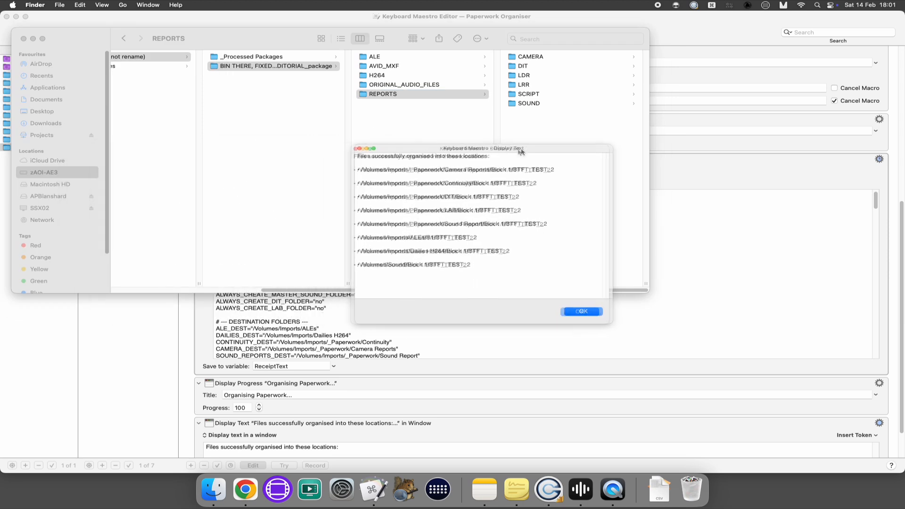
pyautogui.hscroll(-5, 304, 159)
pyautogui.click(154, 75)
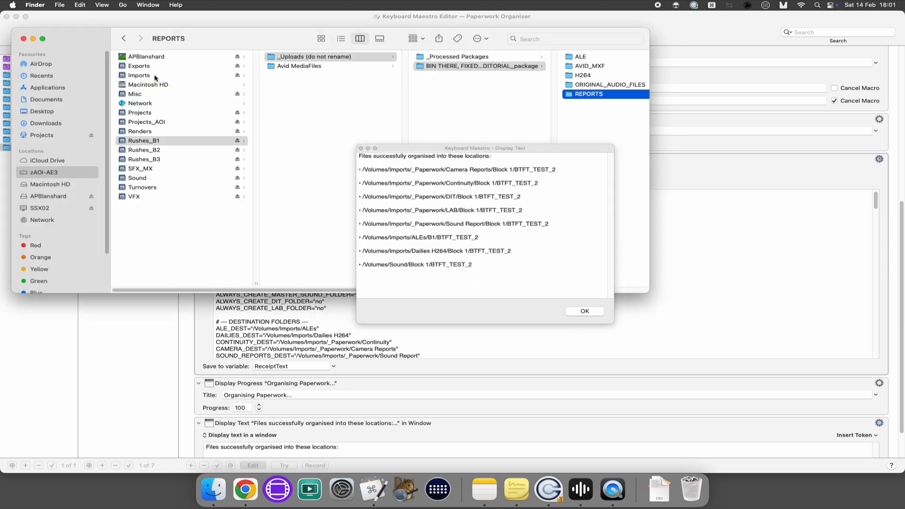
pyautogui.click(154, 74)
pyautogui.click(285, 76)
pyautogui.click(454, 58)
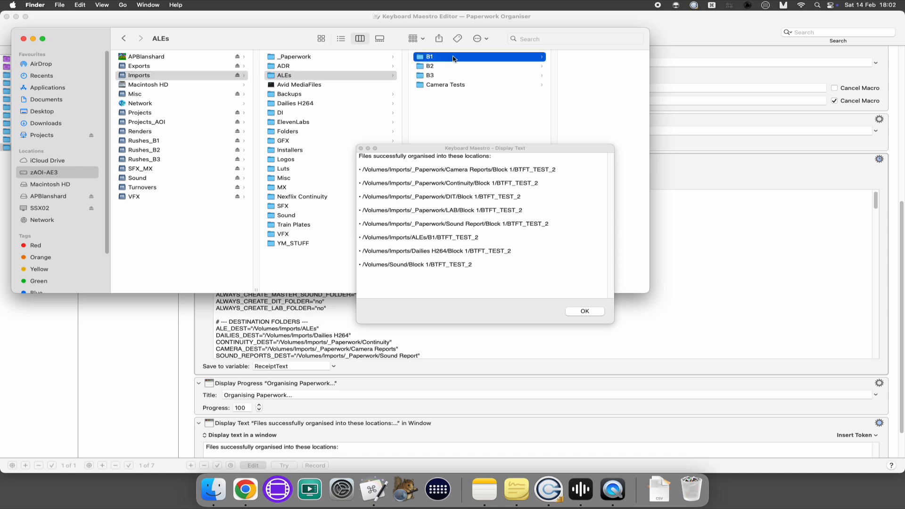
pyautogui.moveTo(477, 148); pyautogui.dragTo(289, 107)
pyautogui.scroll(-10, 585, 200)
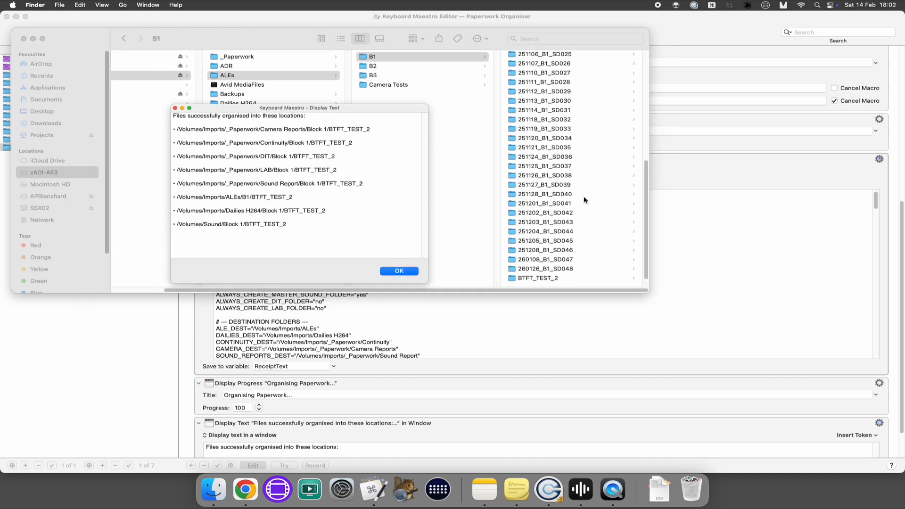
pyautogui.click(517, 278)
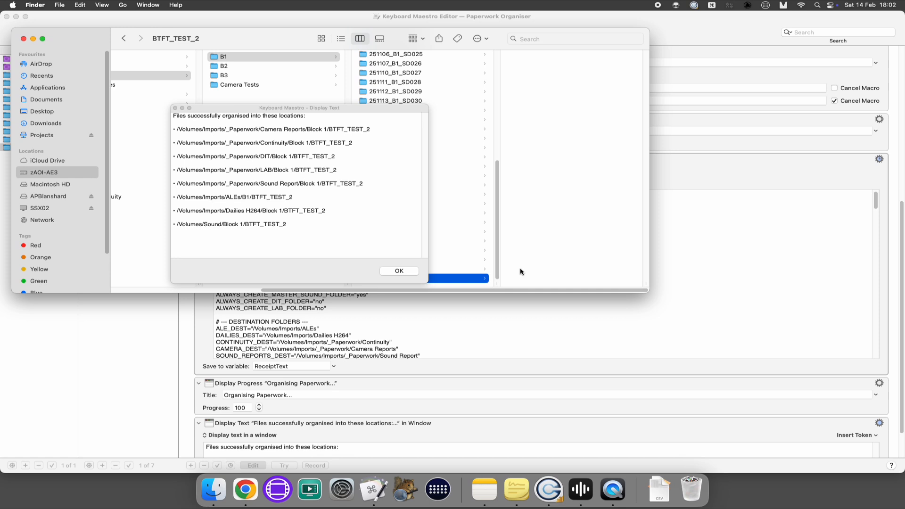
pyautogui.click(391, 272)
# Check Dailies H264 > Block 1 on the Imports volume for the BTFT_TEST_2 folder and open it
pyautogui.hscroll(-5, 262, 170)
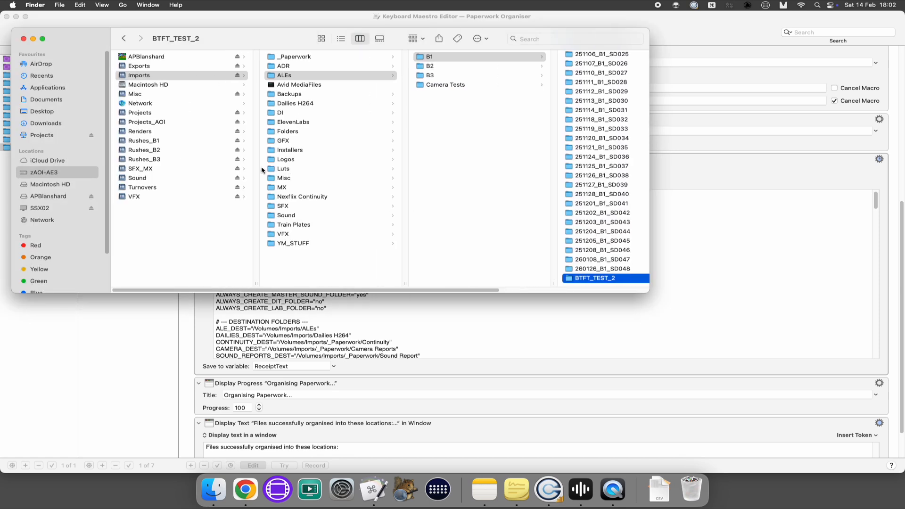
pyautogui.click(304, 105)
pyautogui.click(441, 57)
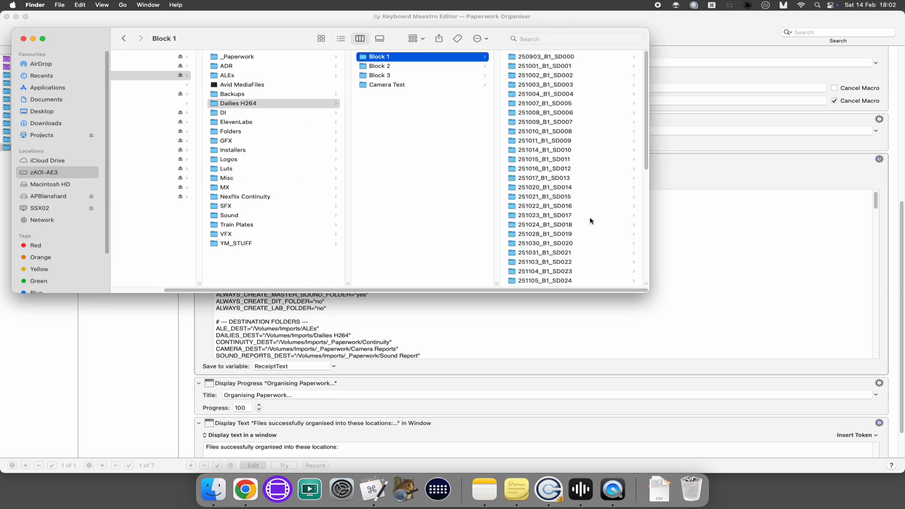
pyautogui.scroll(-8, 590, 221)
pyautogui.click(543, 280)
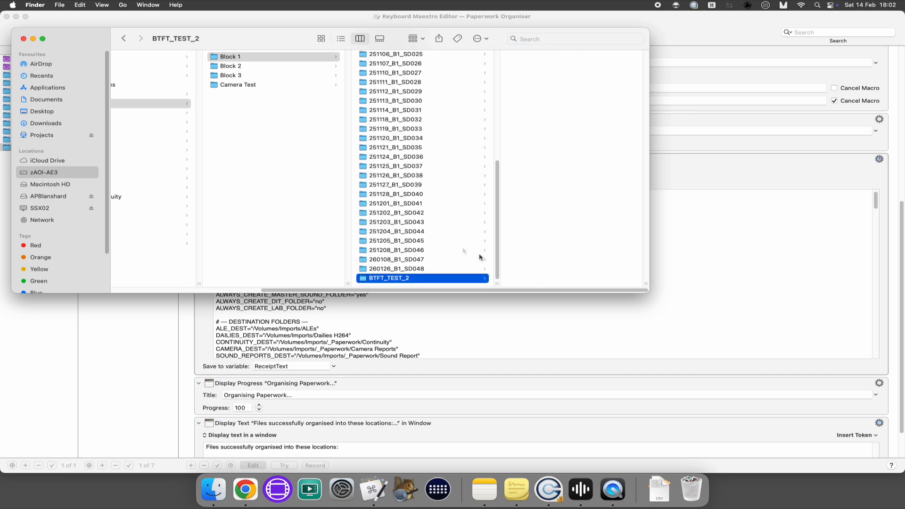
# Check Block 1 on the Sound volume for the BTFT_TEST_2 folder and open it
pyautogui.hscroll(-5, 318, 197)
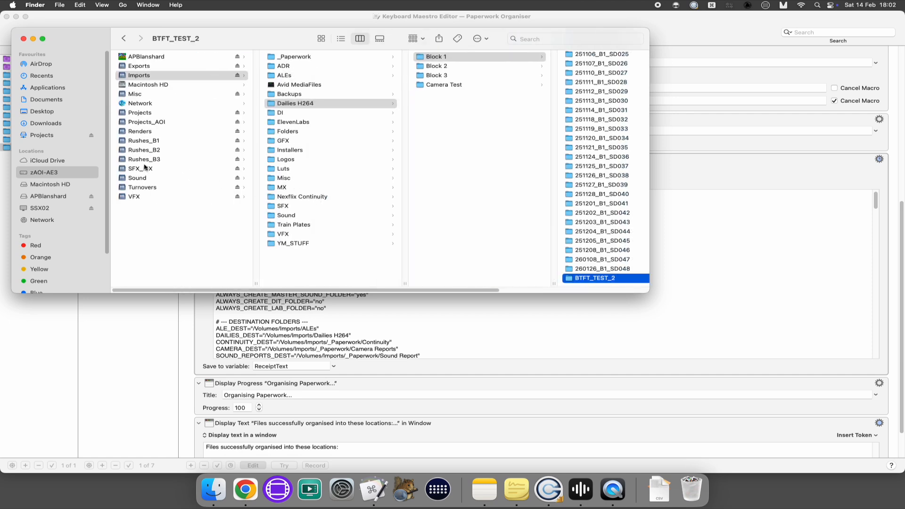
pyautogui.click(139, 178)
pyautogui.click(287, 86)
pyautogui.scroll(-8, 495, 186)
pyautogui.click(442, 284)
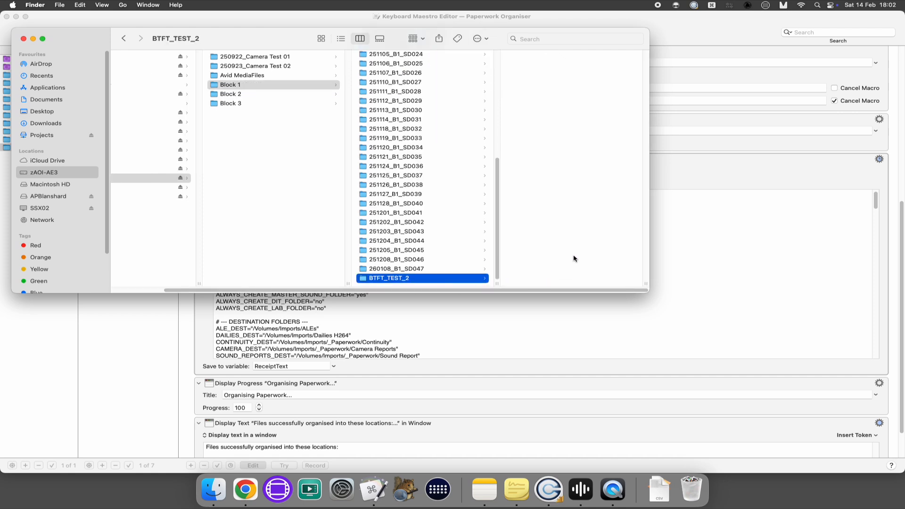
# Check the contents of BTFT_TEST_2 in _Paperwork > Camera Reports > Block 1 on the Imports volume
pyautogui.hscroll(-4, 553, 222)
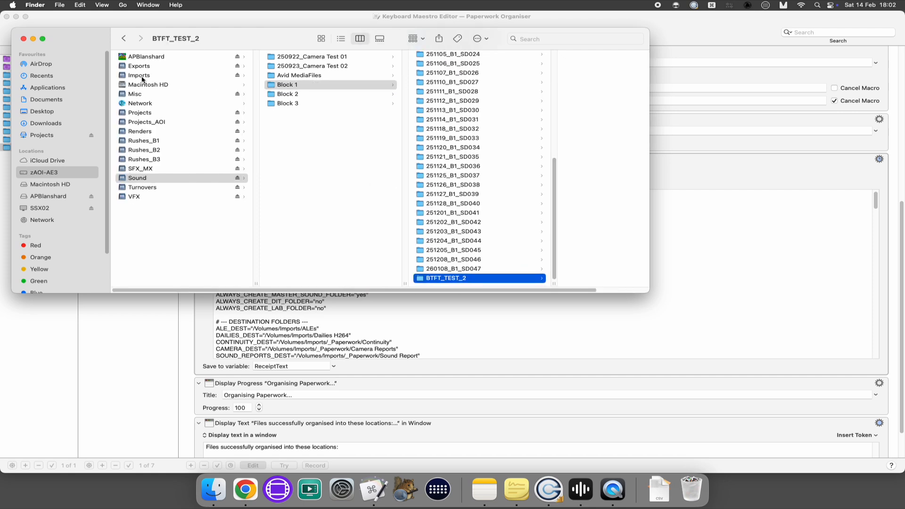
pyautogui.click(183, 73)
pyautogui.click(302, 58)
pyautogui.click(443, 68)
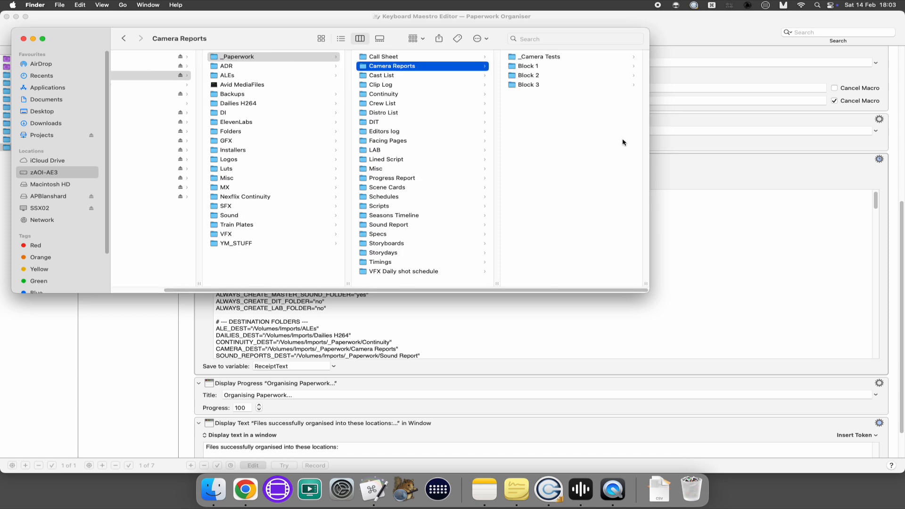
pyautogui.click(566, 68)
pyautogui.scroll(-10, 580, 98)
pyautogui.click(543, 281)
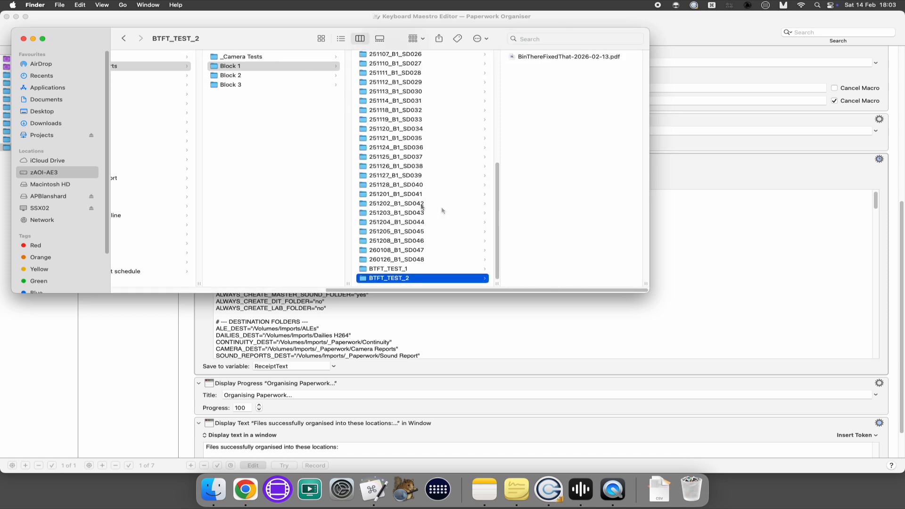
# Run the macro on the BIN THERE, FIXED THAT package in Rushes_B1's _Uploads folder with folder name BTFT_TEST_2 and Block 1, then dismiss the summary
pyautogui.click(37, 172)
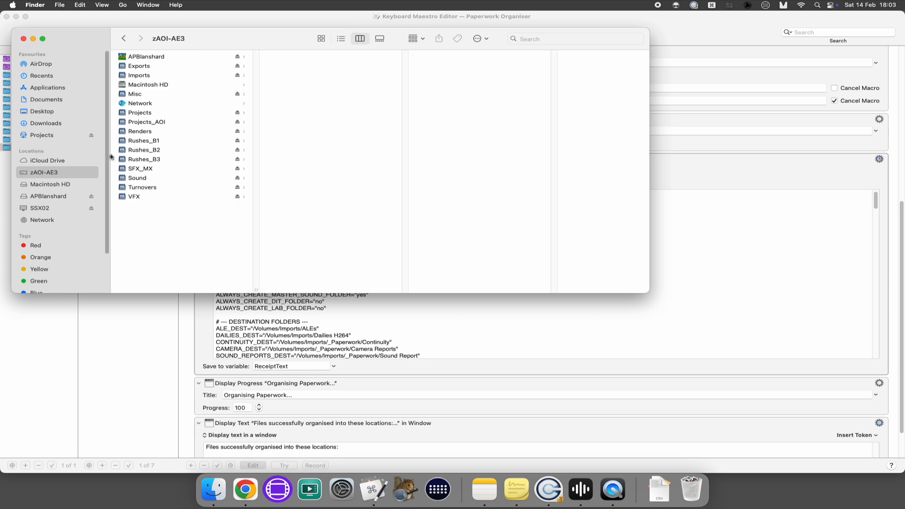
pyautogui.click(136, 141)
pyautogui.click(290, 59)
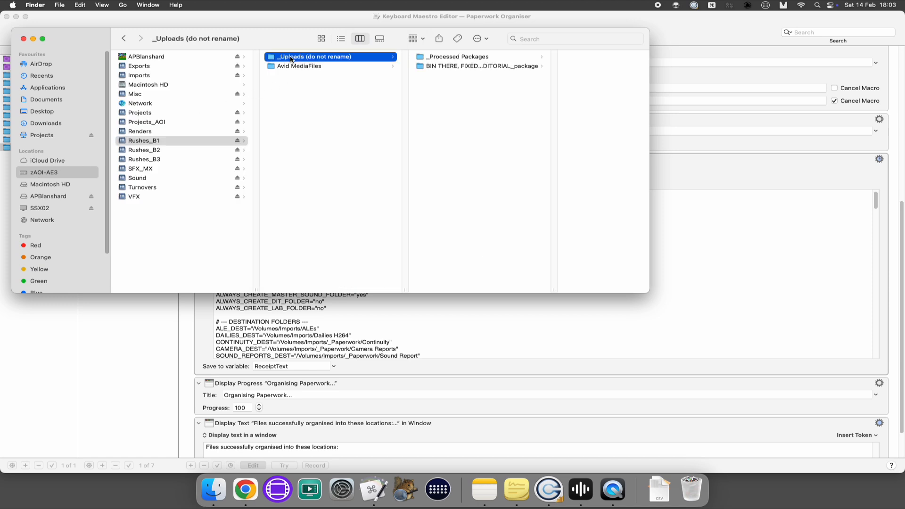
pyautogui.click(421, 69)
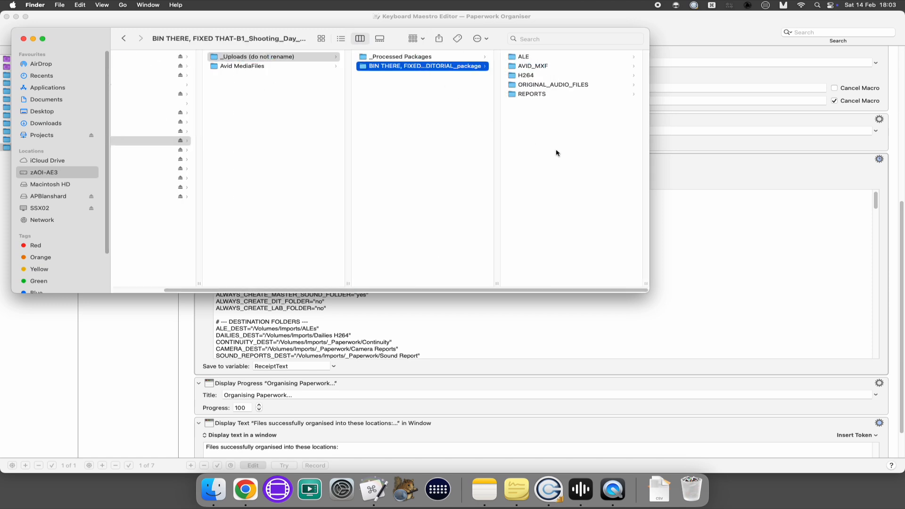
pyautogui.hotkey('ctrl', 'p')
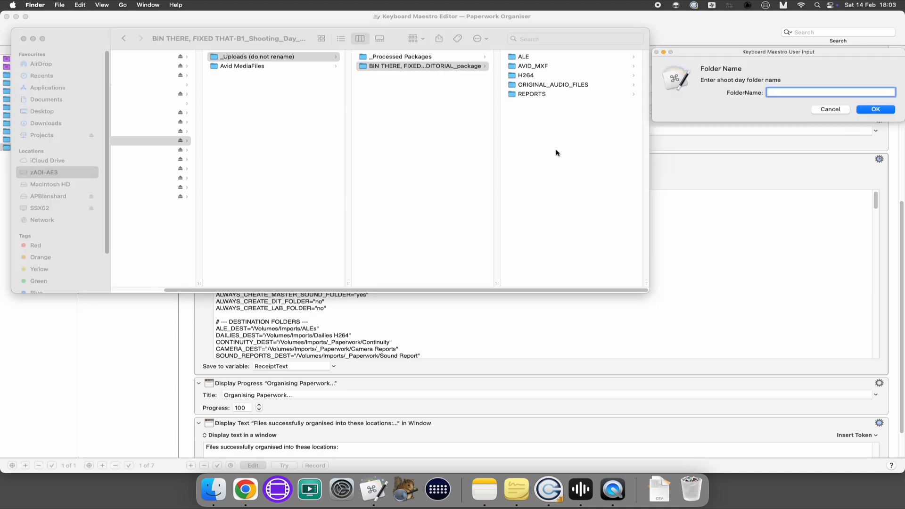
pyautogui.write('BTFT_TEST_2')
pyautogui.click(870, 110)
pyautogui.click(870, 110)
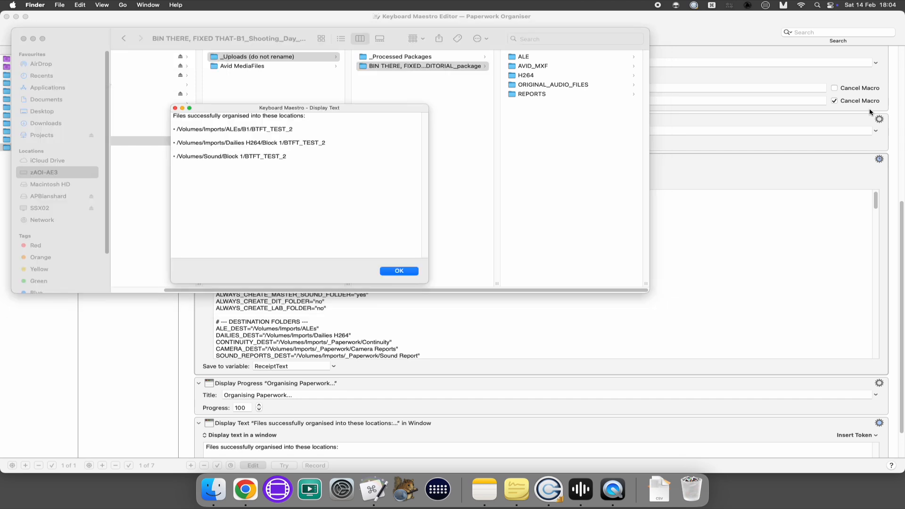
pyautogui.click(399, 271)
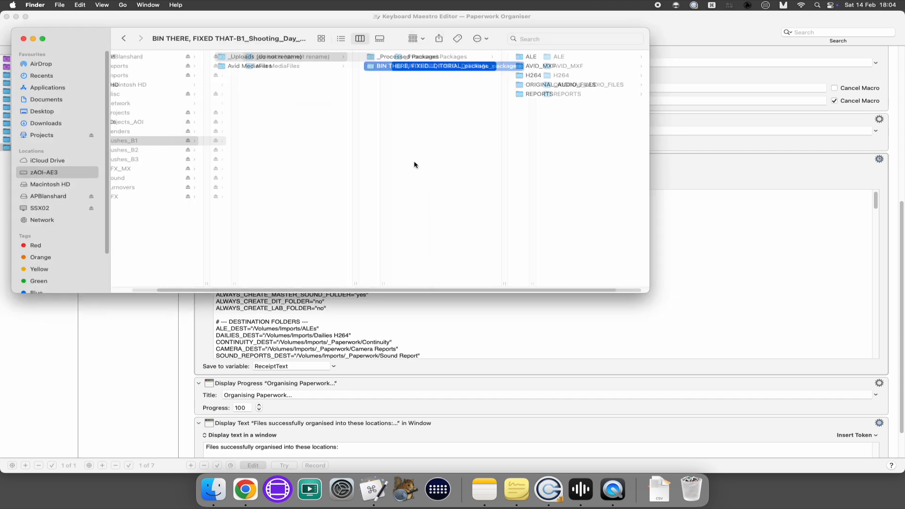
# Examine the files in the BTFT_TEST_2 folder under ALEs > B1 on the Imports volume
pyautogui.click(149, 75)
pyautogui.click(278, 75)
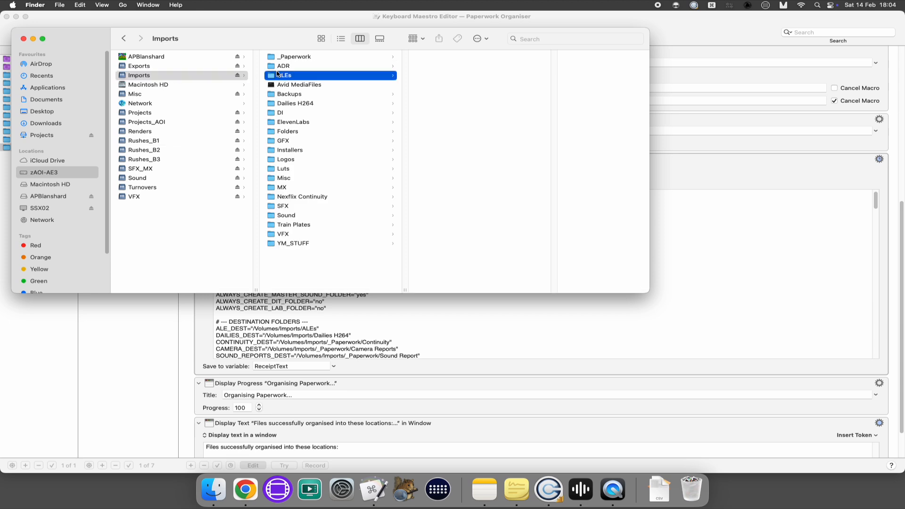
pyautogui.click(431, 58)
pyautogui.scroll(-10, 576, 182)
pyautogui.click(528, 279)
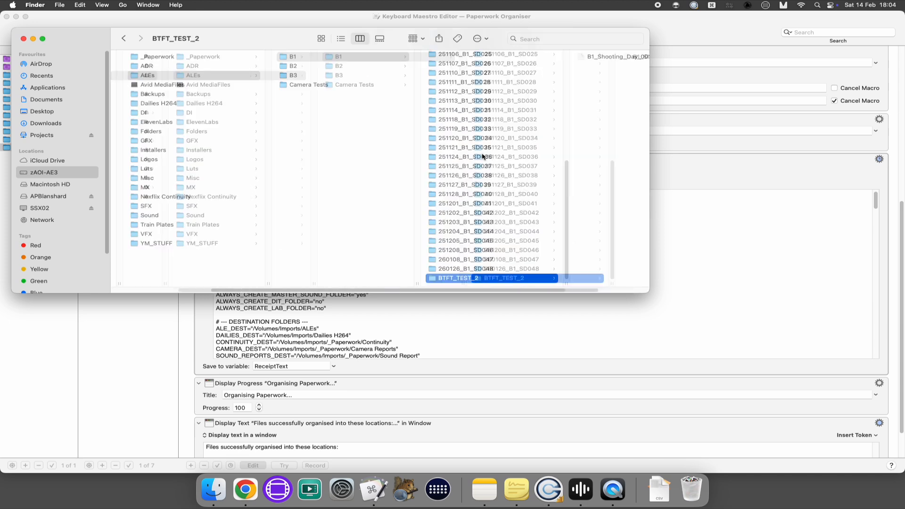
# Examine the 260213_B1_SD003_107 folder inside BTFT_TEST_2 under Dailies H264 > Block 1
pyautogui.click(314, 103)
pyautogui.click(439, 58)
pyautogui.scroll(-5, 554, 202)
pyautogui.scroll(-5, 553, 202)
pyautogui.click(544, 278)
pyautogui.click(514, 56)
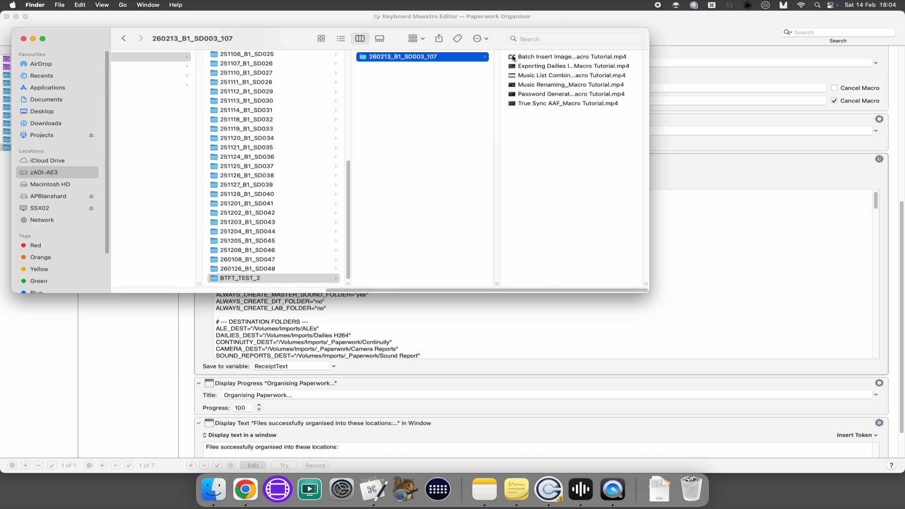
# Examine the audio files in the SR003 folder inside BTFT_TEST_2 under Block 1 on the Sound volume
pyautogui.hscroll(-10, 469, 164)
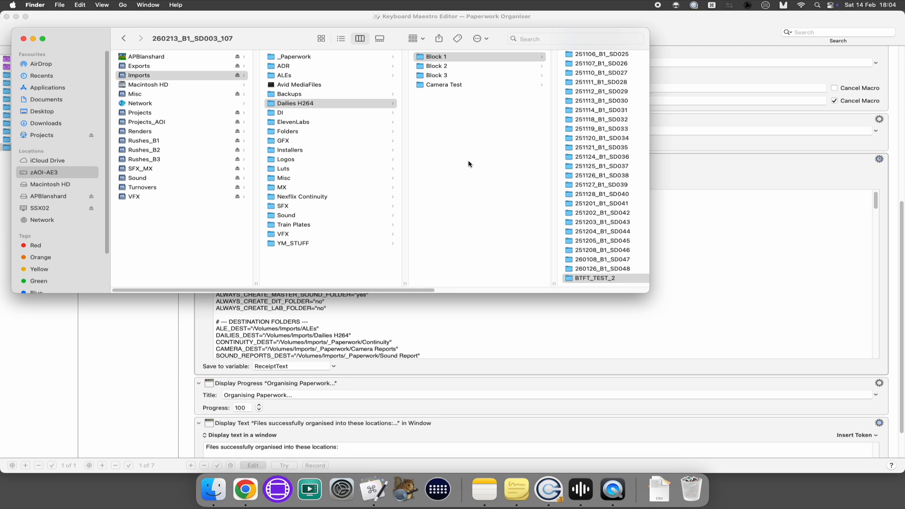
pyautogui.click(144, 178)
pyautogui.click(287, 84)
pyautogui.scroll(-5, 495, 207)
pyautogui.scroll(-5, 496, 208)
pyautogui.click(466, 284)
pyautogui.click(526, 57)
pyautogui.scroll(-6, 570, 193)
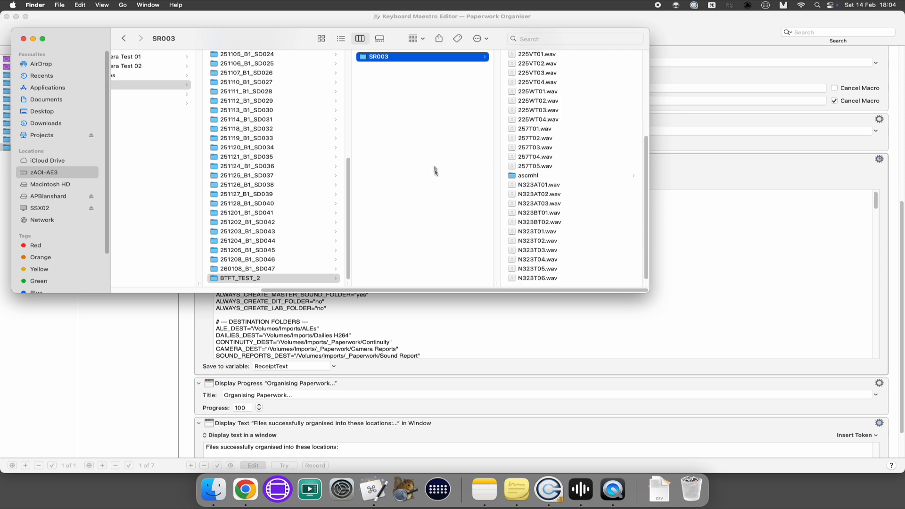
pyautogui.scroll(5, 525, 139)
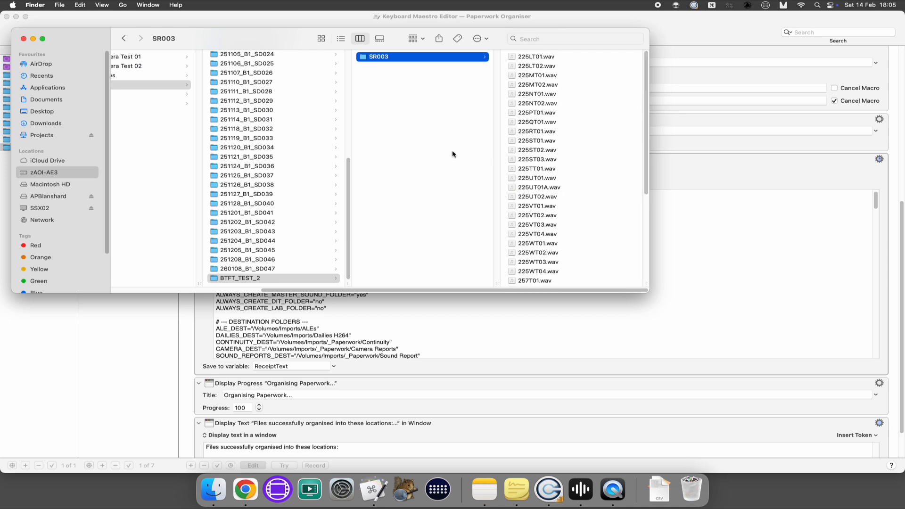
# Switch to Keyboard Maestro Editor and examine the script's block mappings, highlighting "B1" for ALE and "Block 1" for dailies
pyautogui.click(442, 336)
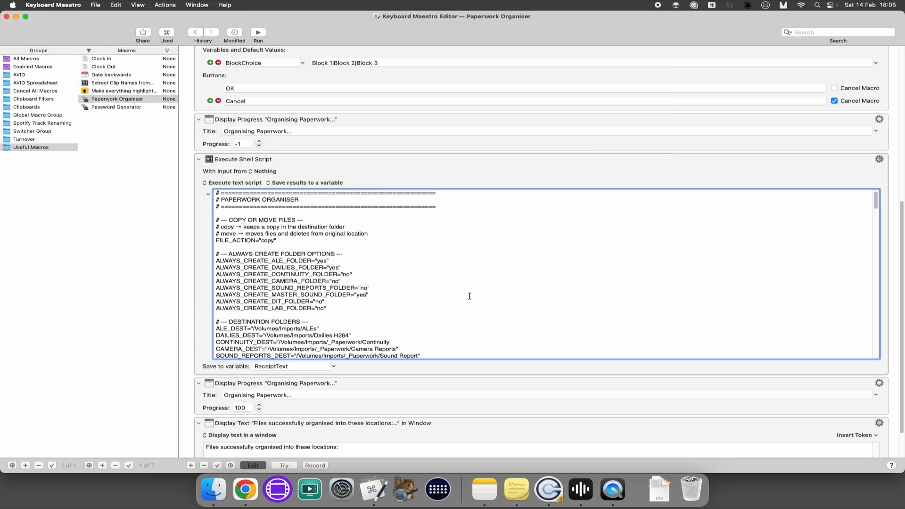
pyautogui.moveTo(875, 199); pyautogui.dragTo(876, 245)
pyautogui.doubleClick(290, 210)
pyautogui.moveTo(300, 265); pyautogui.dragTo(319, 264)
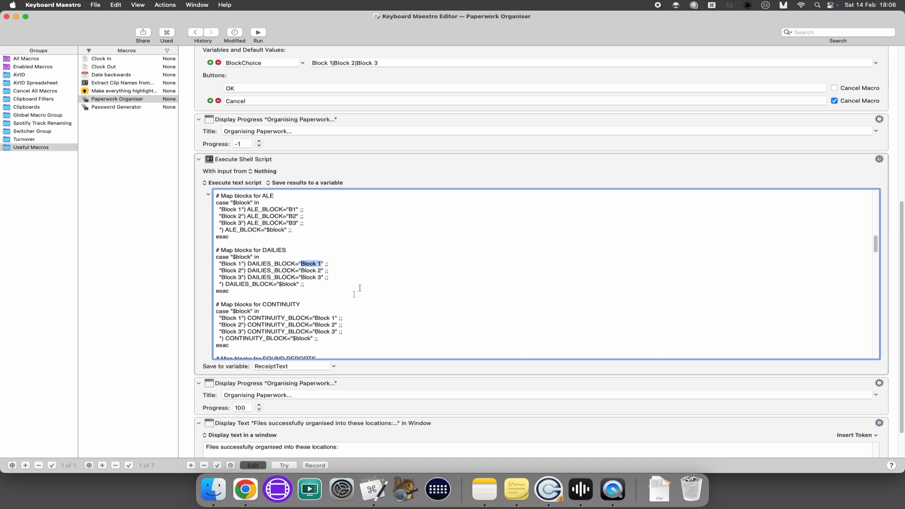
# Return to Finder and examine the block folder names inside ALEs on the Imports volume
pyautogui.click(213, 490)
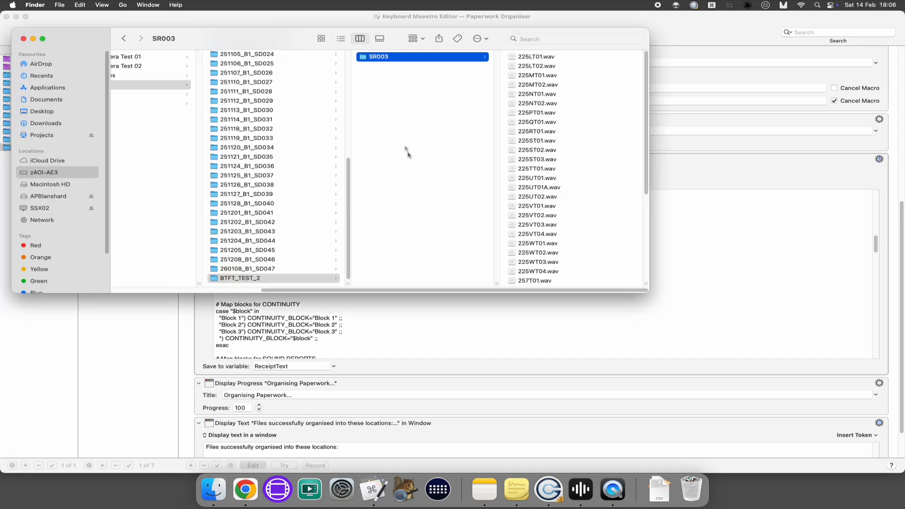
pyautogui.hscroll(-5, 408, 153)
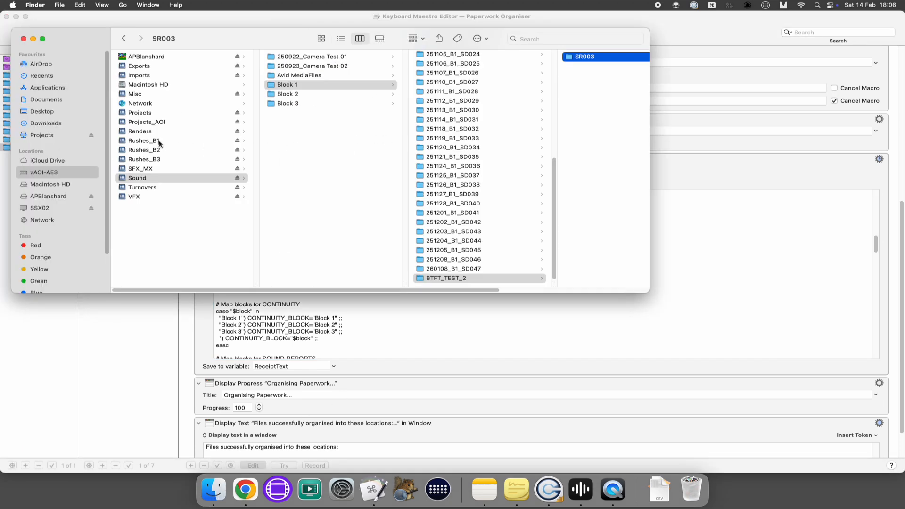
pyautogui.click(136, 74)
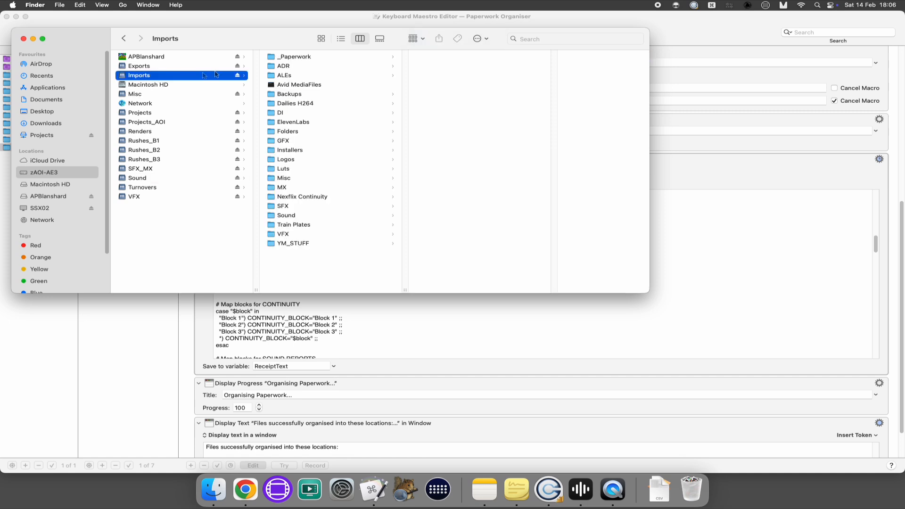
pyautogui.click(286, 76)
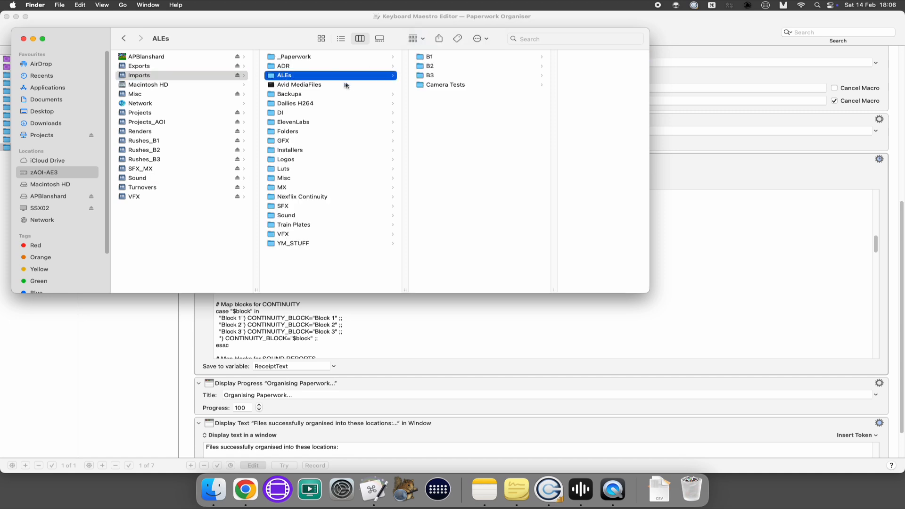
# Check the block folder names in Dailies H264, and in Keyboard Maestro Editor set the script's Block 1 ALE folder to "Wrong"
pyautogui.click(313, 104)
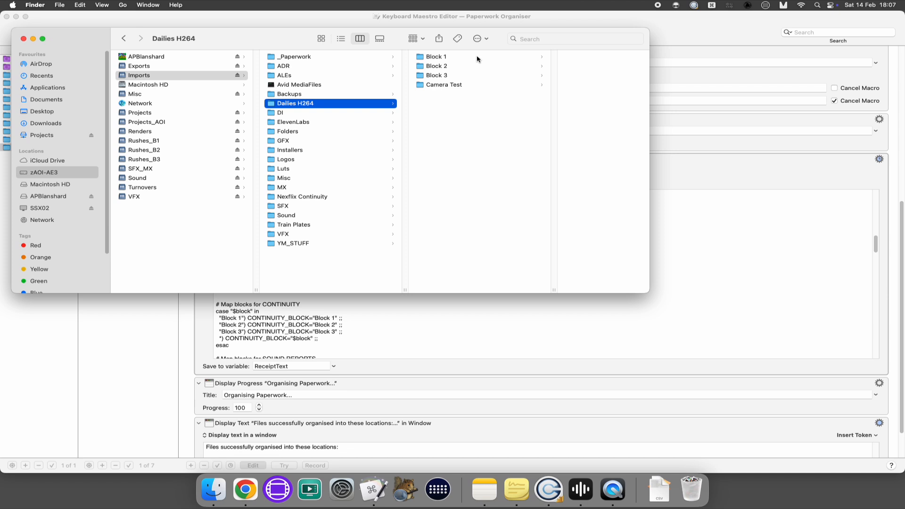
pyautogui.click(695, 204)
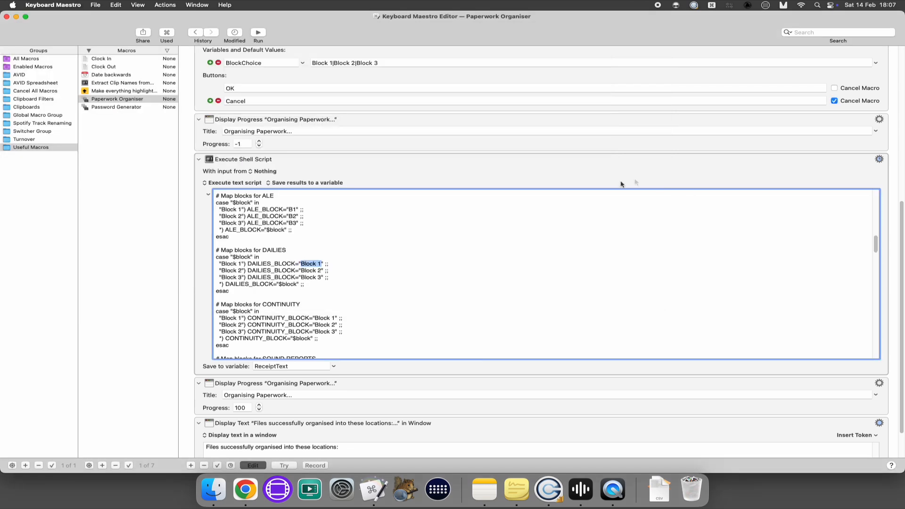
pyautogui.moveTo(242, 209); pyautogui.dragTo(223, 211)
pyautogui.click(293, 209)
pyautogui.press('BackSpace')
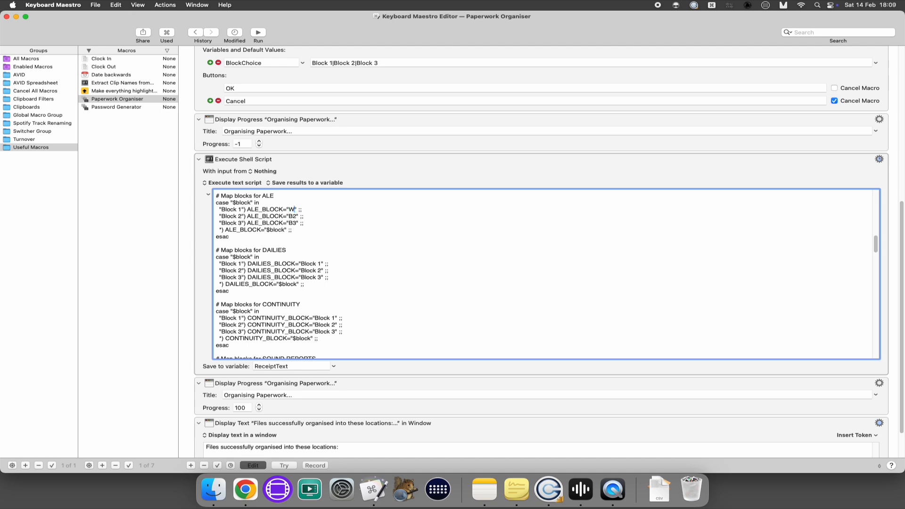
pyautogui.write('Wrong')
# Clear the Block 1 folder name in the script's DAILIES mapping, leaving empty quotes
pyautogui.press('BackSpace')
pyautogui.press('BackSpace')
pyautogui.press('BackSpace')
pyautogui.press('BackSpace')
pyautogui.press('BackSpace')
pyautogui.press('BackSpace')
pyautogui.press('BackSpace')
# Switch to Finder and run the Paperwork Organiser macro on the editorial package in Rushes_B1 > _Uploads, using folder name BTFT_TEST_3 and Block 1
pyautogui.click(214, 490)
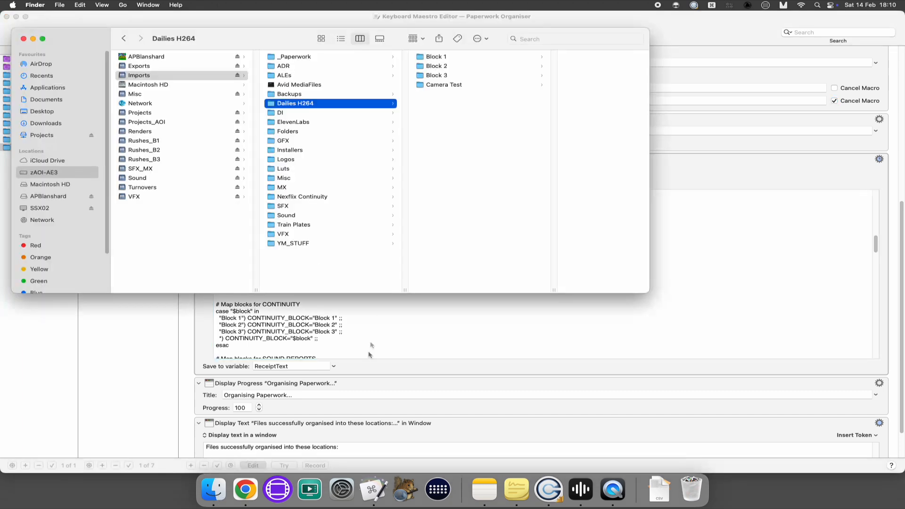
pyautogui.click(42, 175)
pyautogui.click(139, 142)
pyautogui.click(311, 57)
pyautogui.click(476, 66)
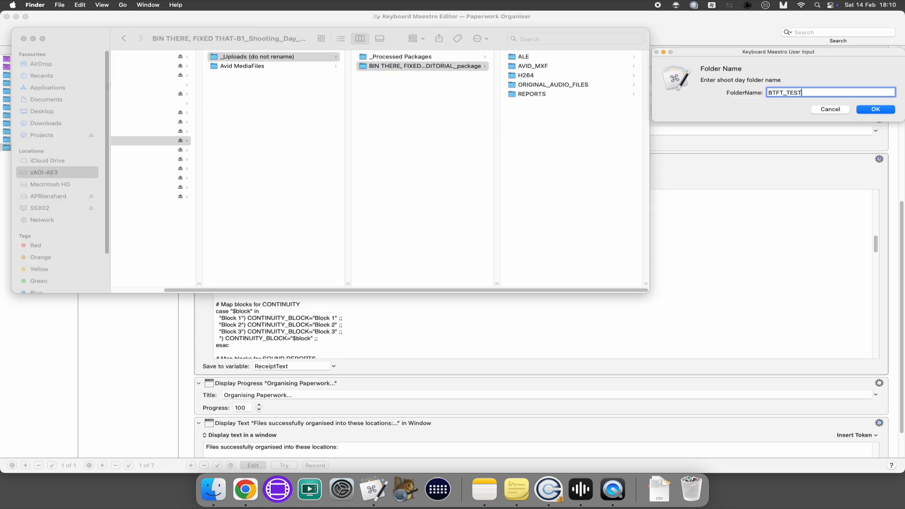
pyautogui.press('Return')
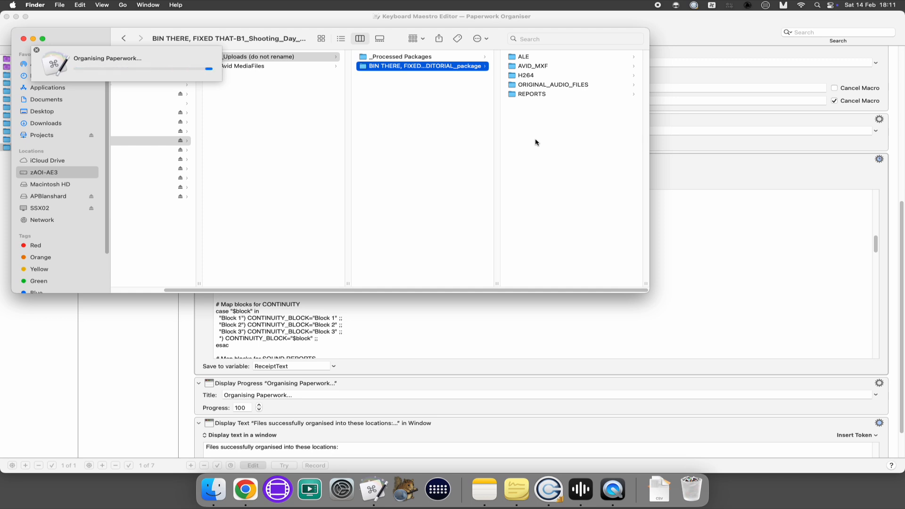
pyautogui.moveTo(303, 108); pyautogui.dragTo(673, 109)
# Examine the BTFT_TEST_3 folder inside ALEs > Wrong on the Imports volume
pyautogui.hscroll(-3, 292, 122)
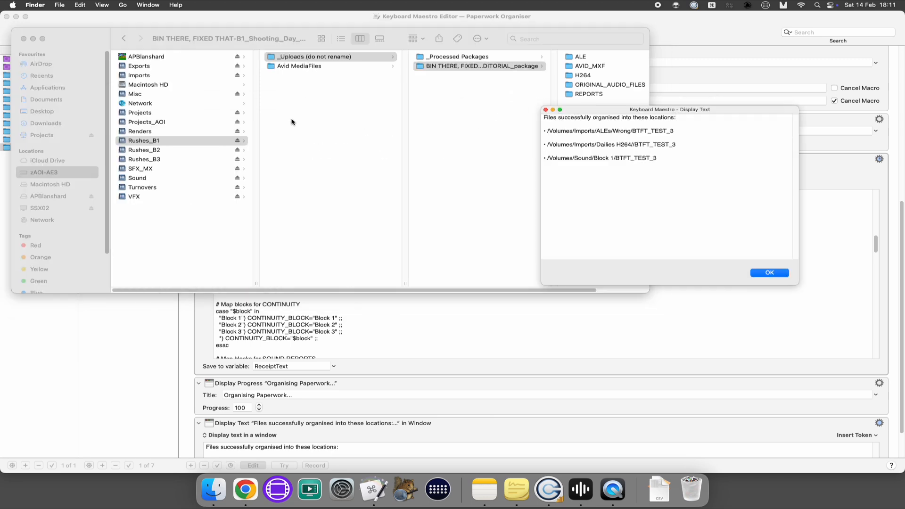
pyautogui.click(159, 73)
pyautogui.click(287, 76)
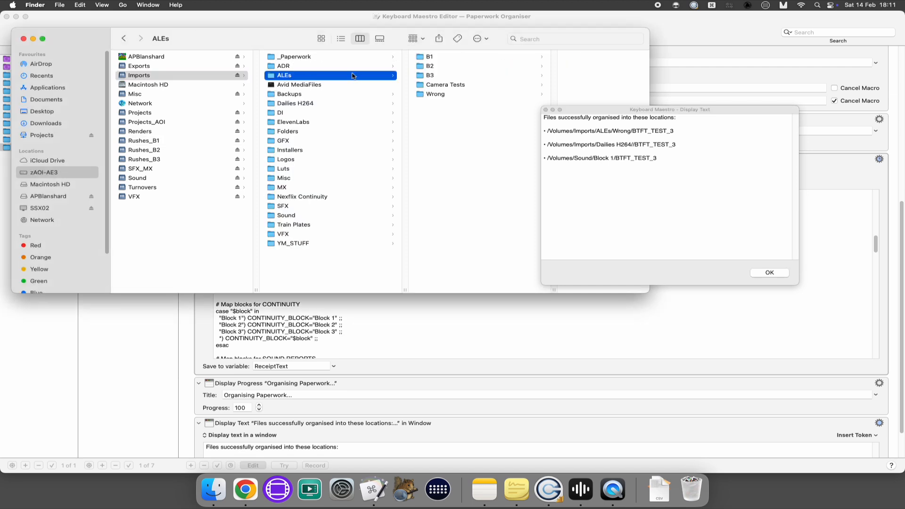
pyautogui.click(433, 96)
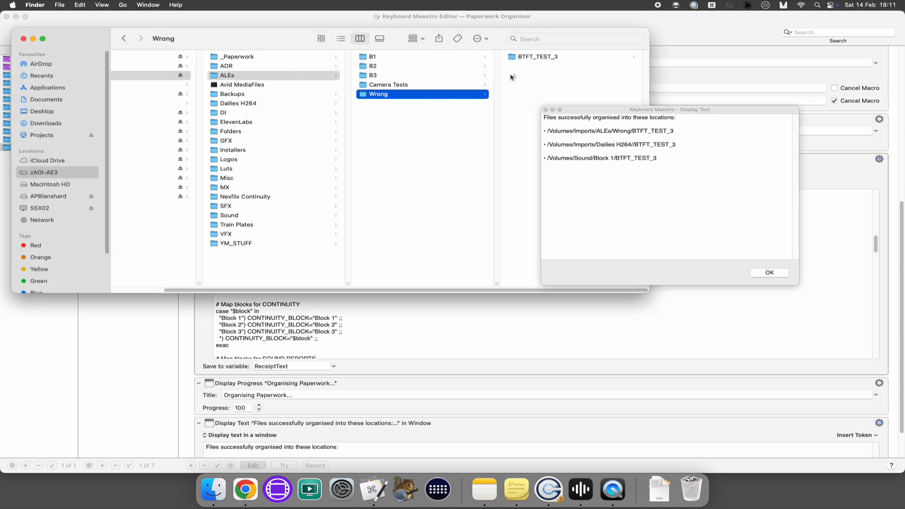
pyautogui.click(522, 60)
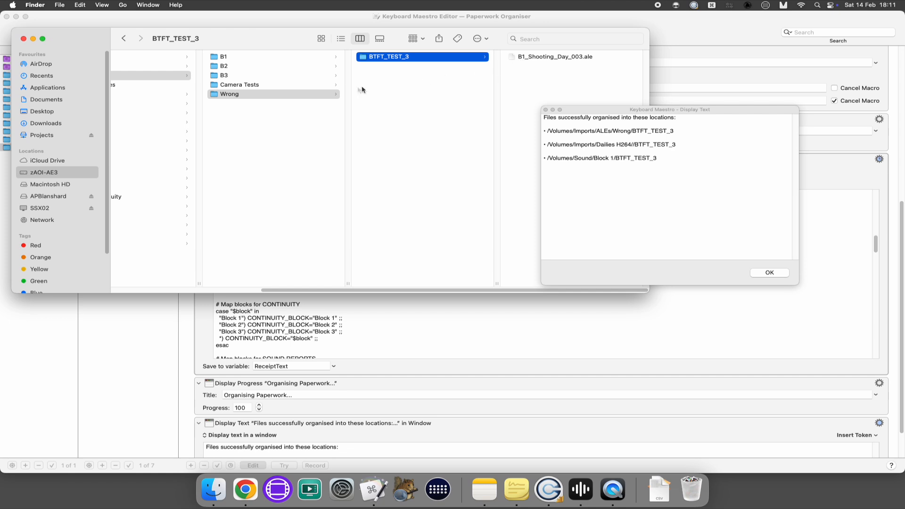
# Delete the Wrong folder from ALEs on the Imports volume
pyautogui.click(296, 96)
pyautogui.rightClick(297, 96)
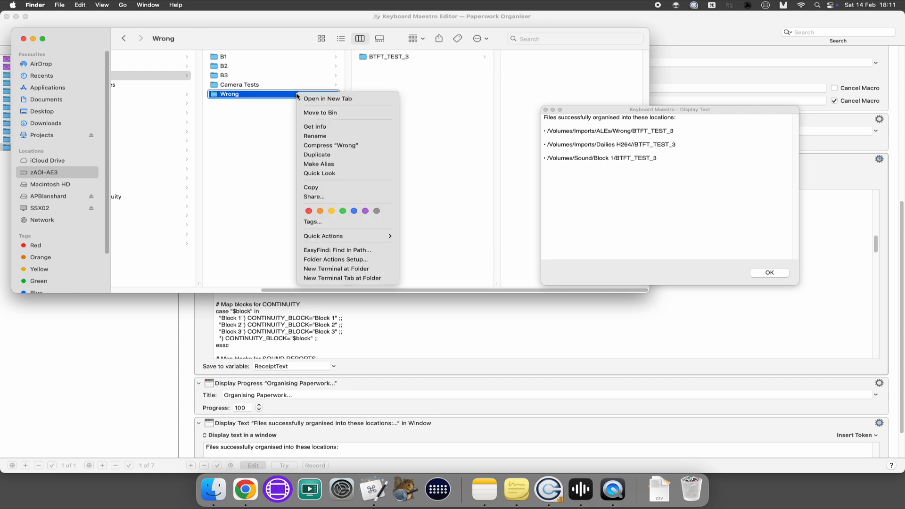
pyautogui.click(306, 113)
pyautogui.click(482, 190)
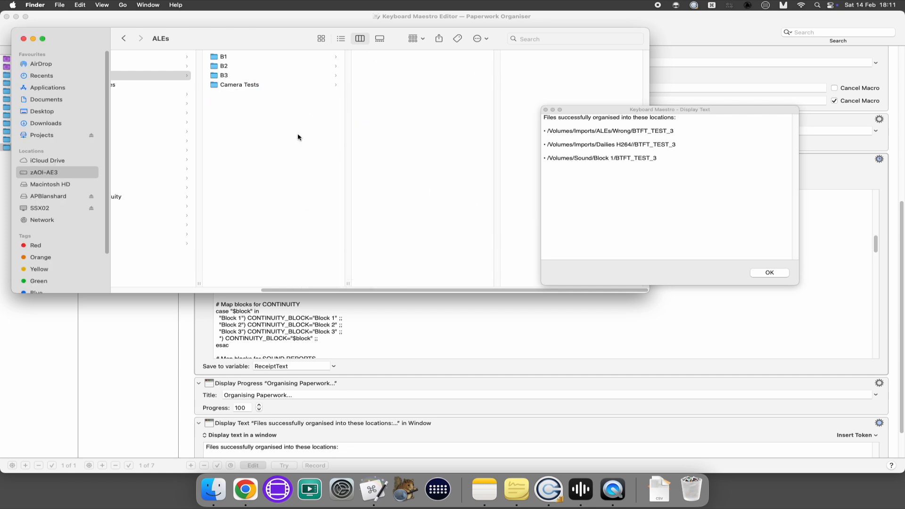
# Delete the BTFT_TEST_3 folder located directly inside Dailies H264
pyautogui.click(207, 103)
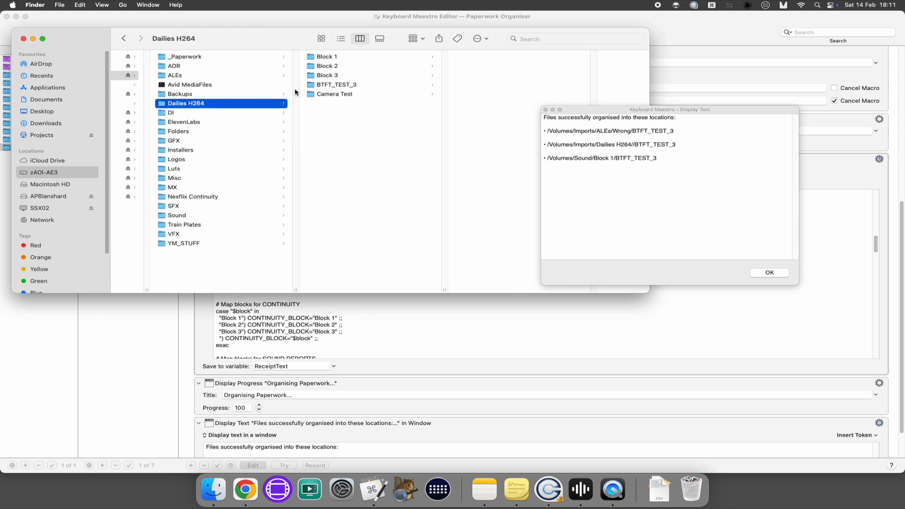
pyautogui.click(310, 87)
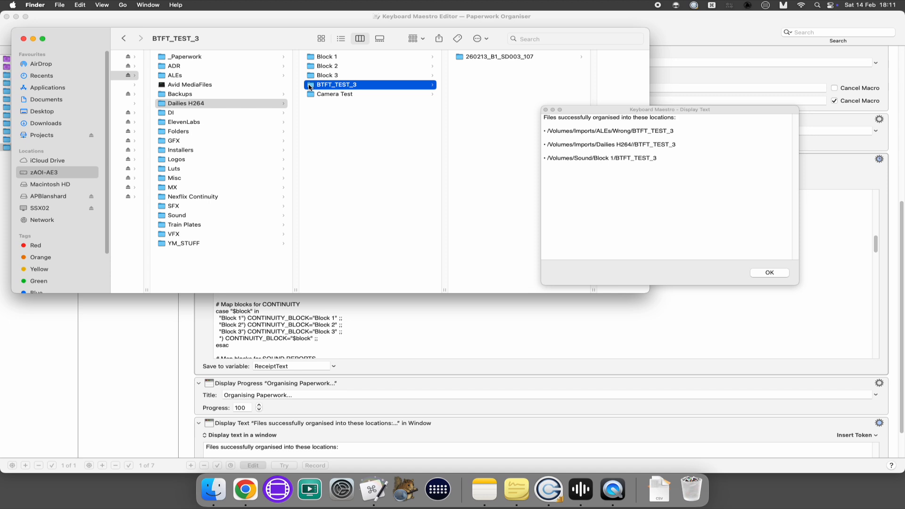
pyautogui.rightClick(309, 87)
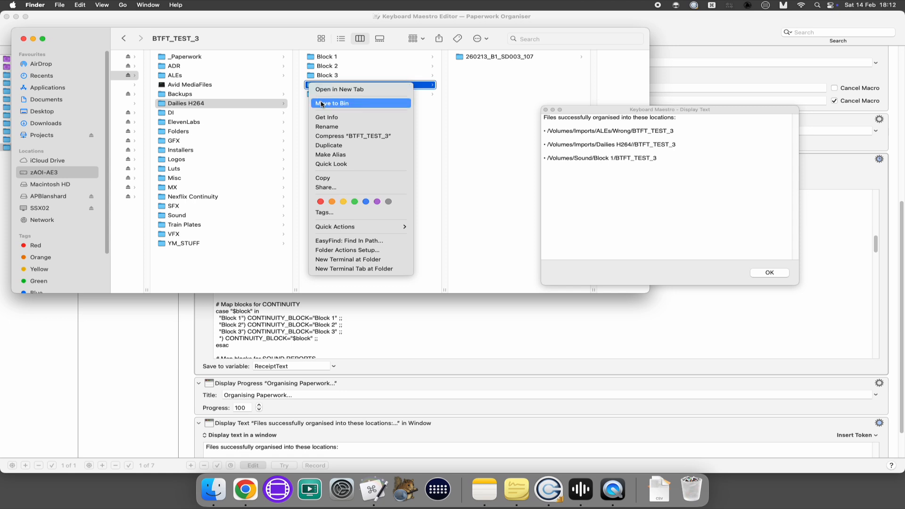
pyautogui.click(322, 103)
pyautogui.click(479, 189)
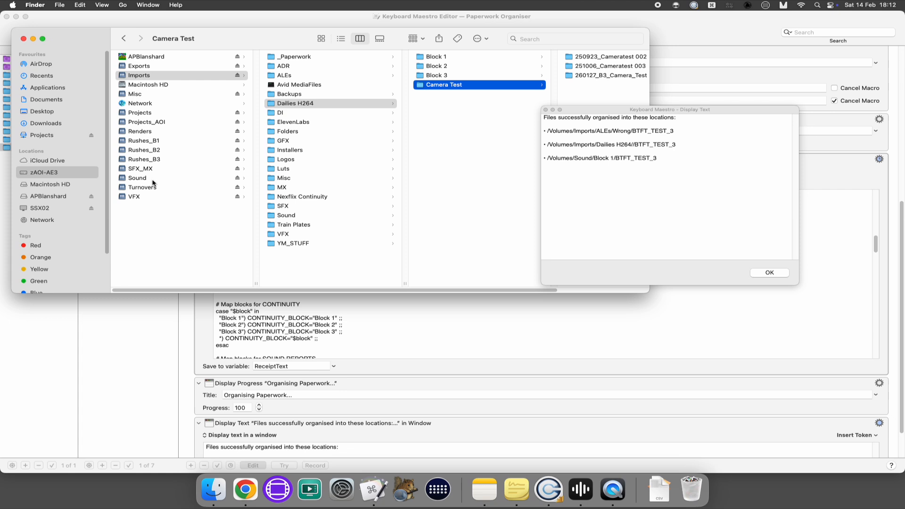
# Examine the audio files in BTFT_TEST_3 > SR003 under Block 1 on the Sound volume, and dismiss the macro's results window
pyautogui.click(160, 177)
pyautogui.click(286, 85)
pyautogui.scroll(-5, 453, 212)
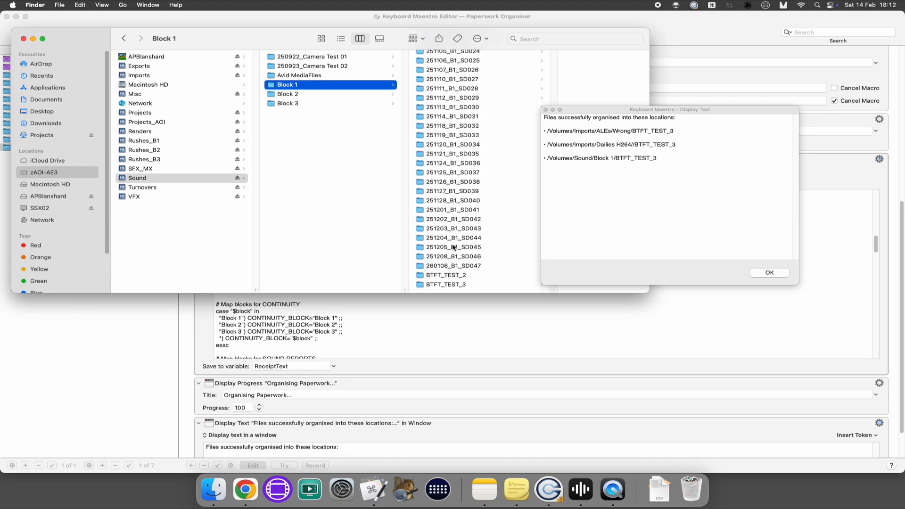
pyautogui.click(424, 284)
pyautogui.click(524, 57)
pyautogui.moveTo(618, 114); pyautogui.dragTo(661, 108)
pyautogui.click(808, 266)
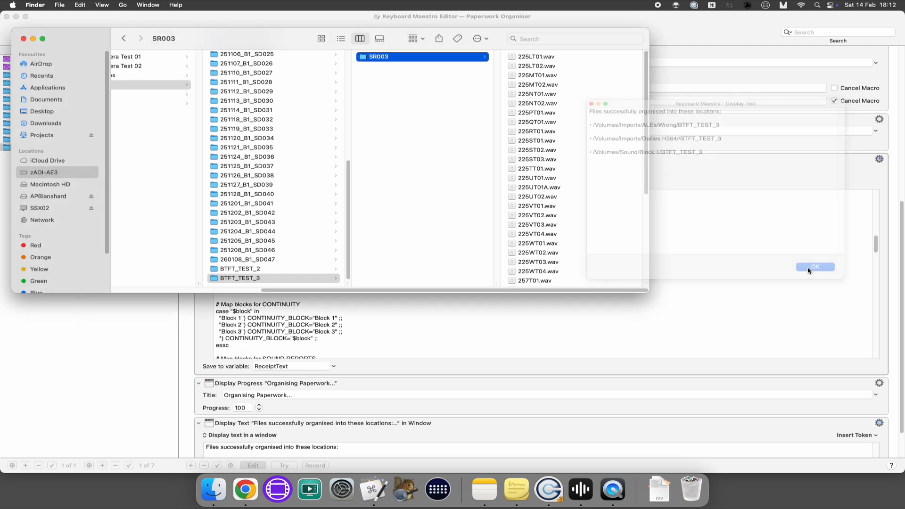
# Return to Keyboard Maestro Editor and restore the script's Block 1 folder names to "Block 1" for DAILIES and "B1" for ALE
pyautogui.click(808, 268)
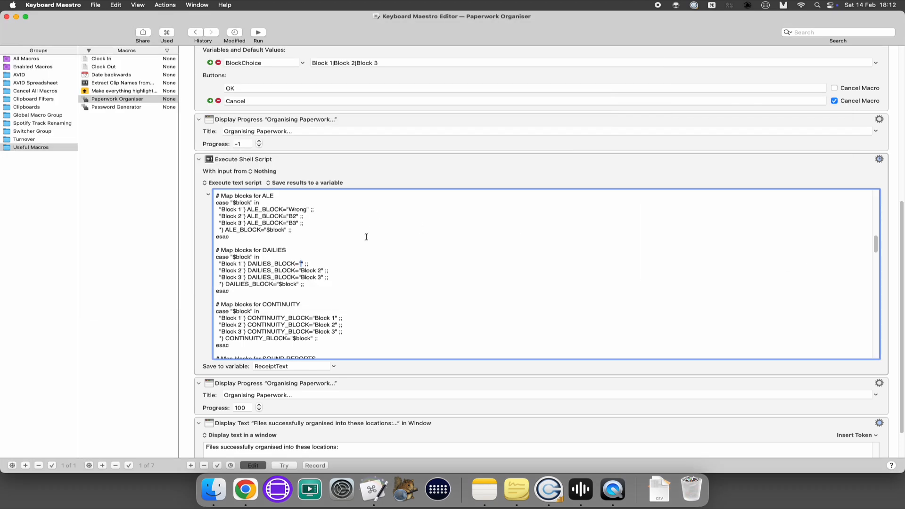
pyautogui.write('Block 1')
pyautogui.doubleClick(303, 208)
pyautogui.write('B1')
# Add Block 4 as a choice to the BlockChoice variable in the Which Block? prompt
pyautogui.scroll(5, 369, 264)
pyautogui.scroll(3, 249, 111)
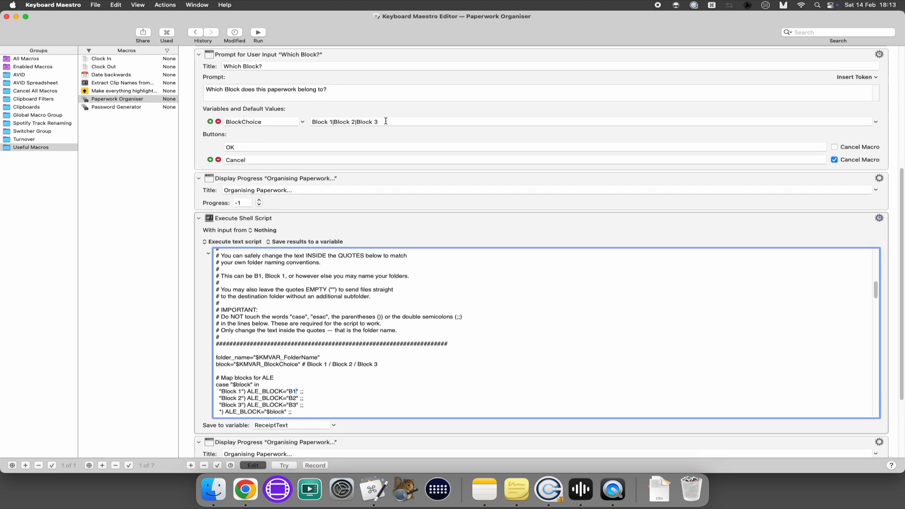
pyautogui.click(392, 122)
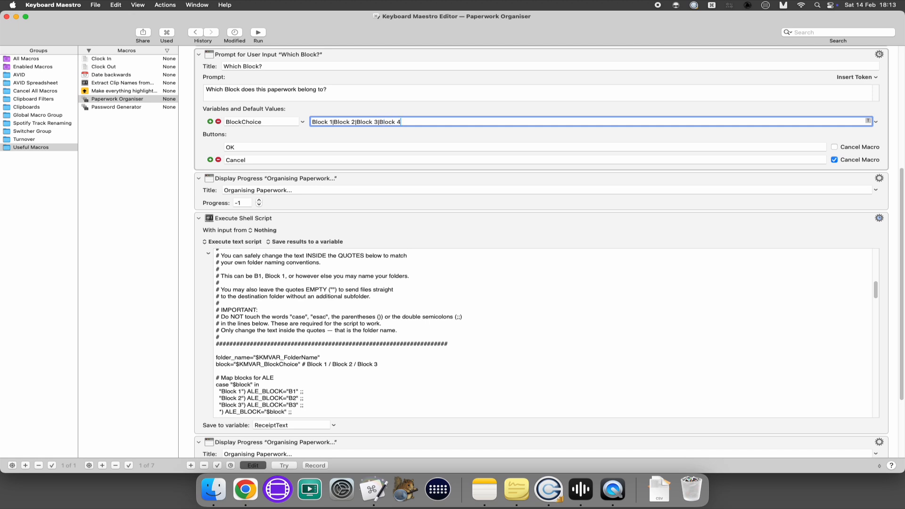
# Add a Block 4 line with folder name "B4" to the script's ALE mapping by duplicating the Block 3 line
pyautogui.scroll(-5, 441, 264)
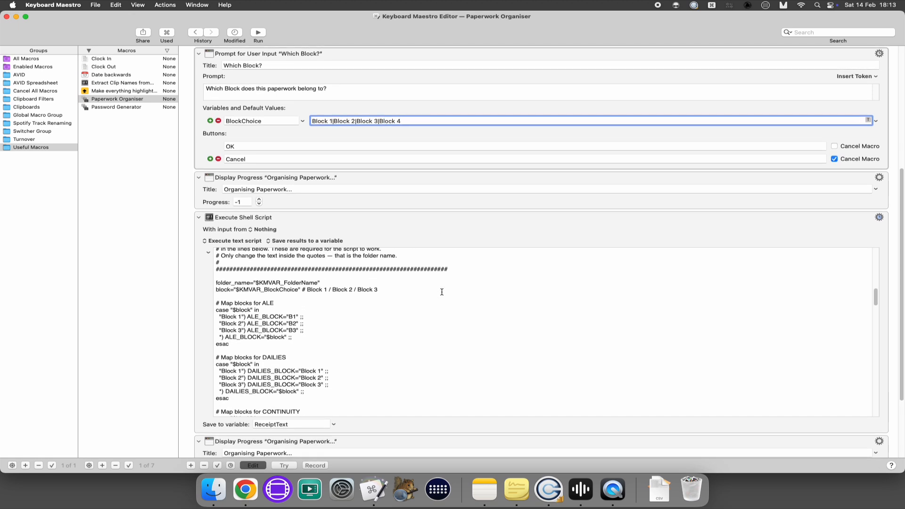
pyautogui.moveTo(309, 317); pyautogui.dragTo(207, 318)
pyautogui.press('super+c')
pyautogui.click(319, 317)
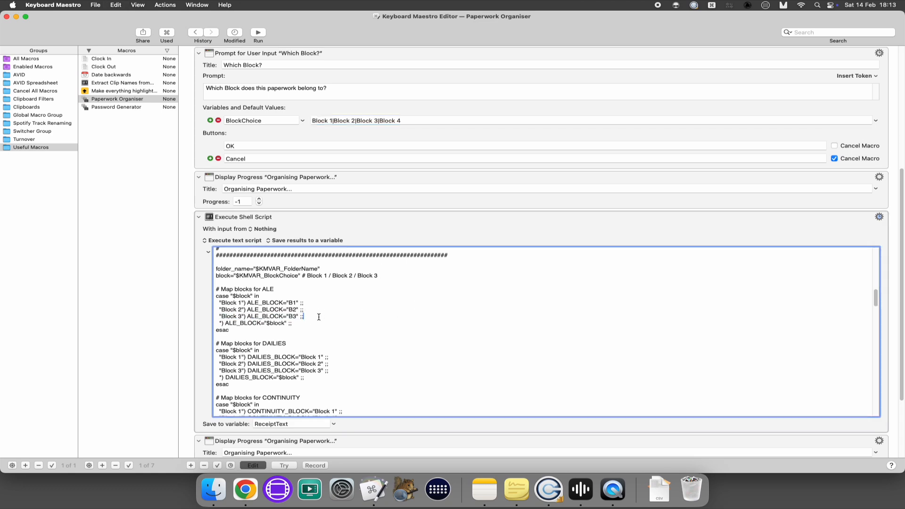
pyautogui.press('Return')
pyautogui.press('super+v')
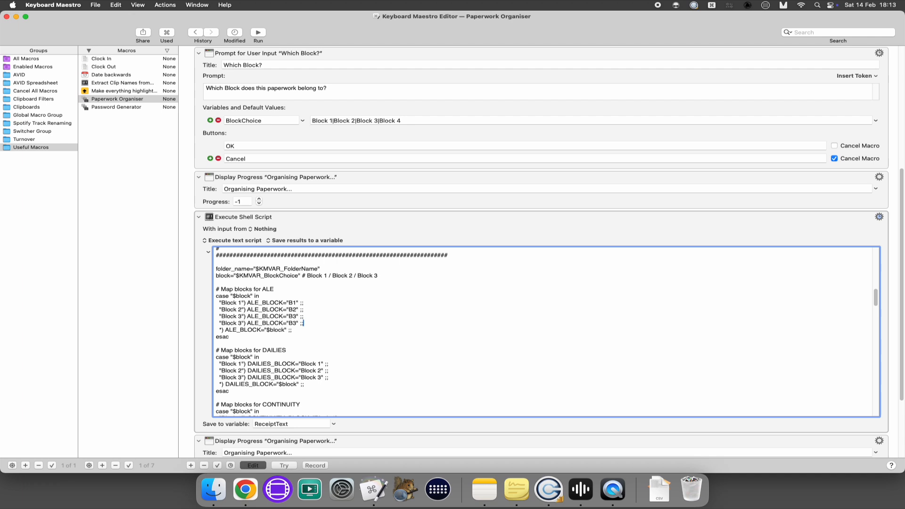
pyautogui.press('BackSpace')
pyautogui.write('4')
pyautogui.press('BackSpace')
pyautogui.write('4')
# Add a Block 4 line with folder name "Block 4" to the DAILIES mapping, copied from its Block 3 line
pyautogui.scroll(-5, 292, 335)
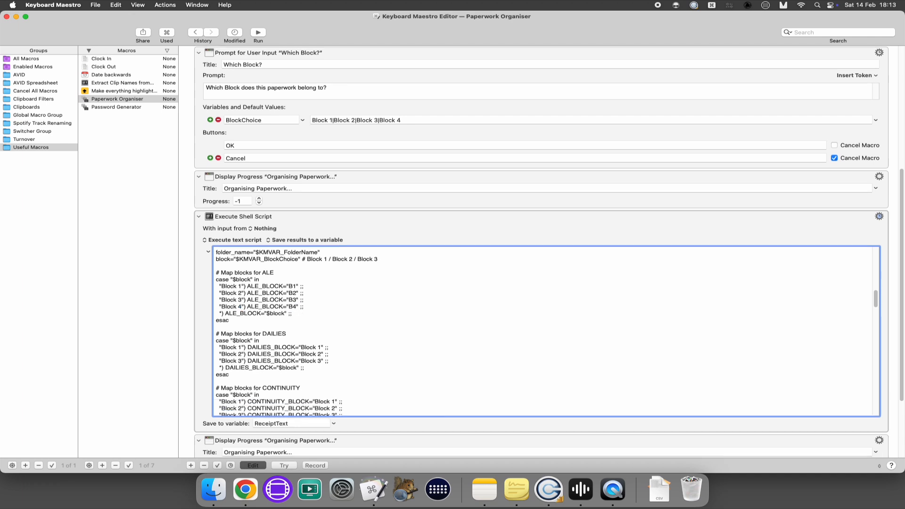
pyautogui.moveTo(334, 305); pyautogui.dragTo(203, 304)
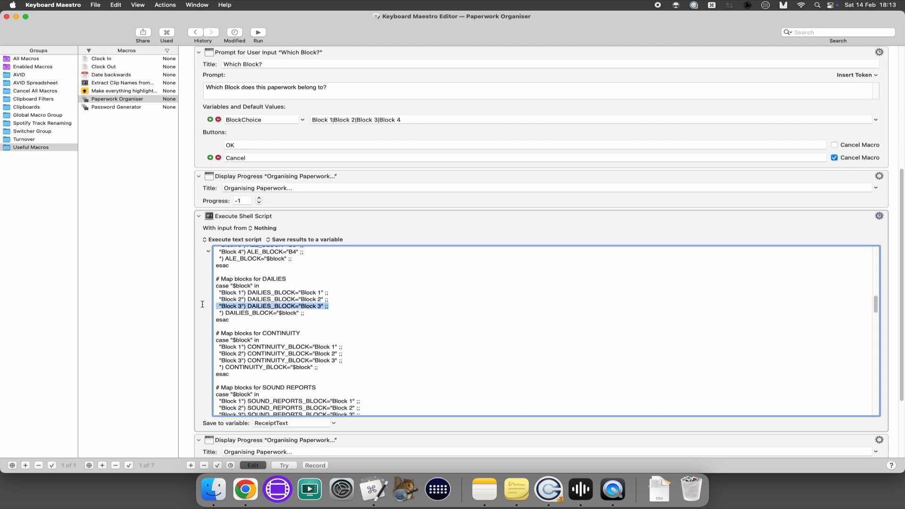
pyautogui.press('super+c')
pyautogui.click(350, 305)
pyautogui.press('Return')
pyautogui.press('super+v')
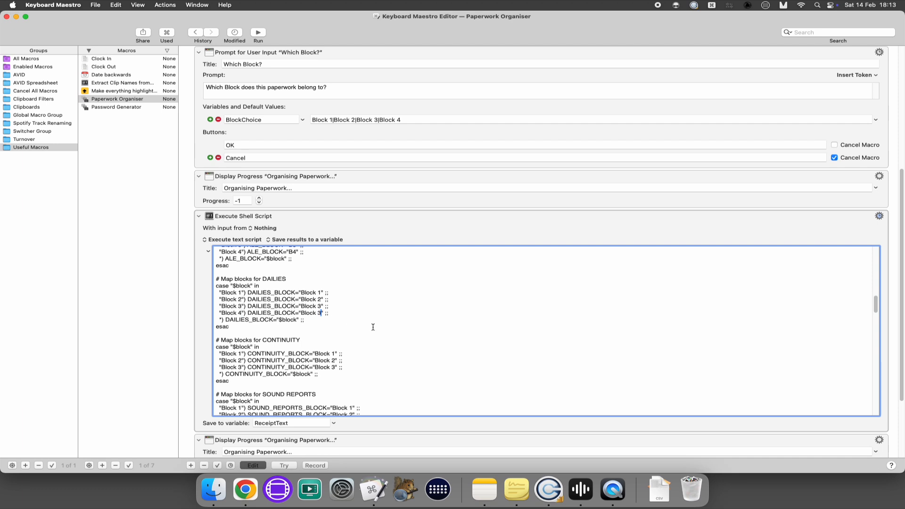
# Duplicate the Block 3 line in the CONTINUITY mapping and change the copy to Block 4
pyautogui.scroll(-2, 343, 322)
pyautogui.moveTo(348, 341); pyautogui.dragTo(191, 341)
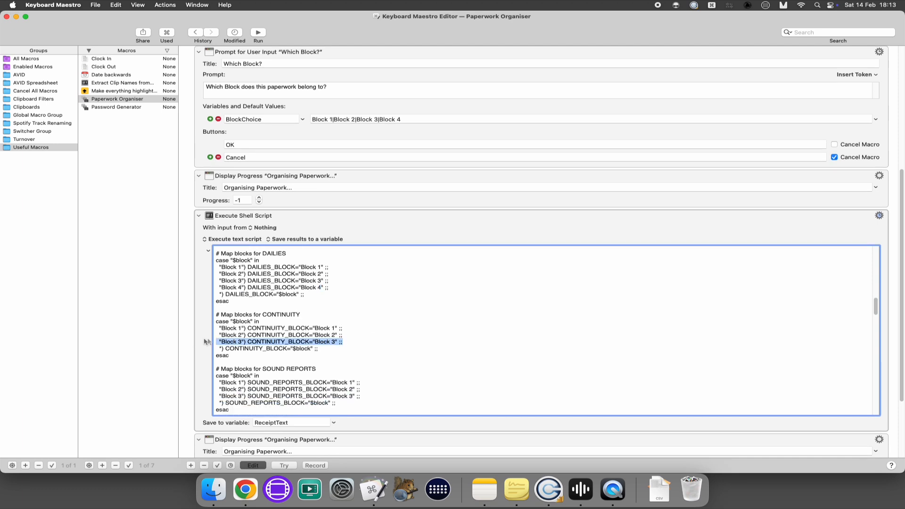
pyautogui.press('super+c')
pyautogui.click(356, 342)
pyautogui.press('Return')
pyautogui.press('super+v')
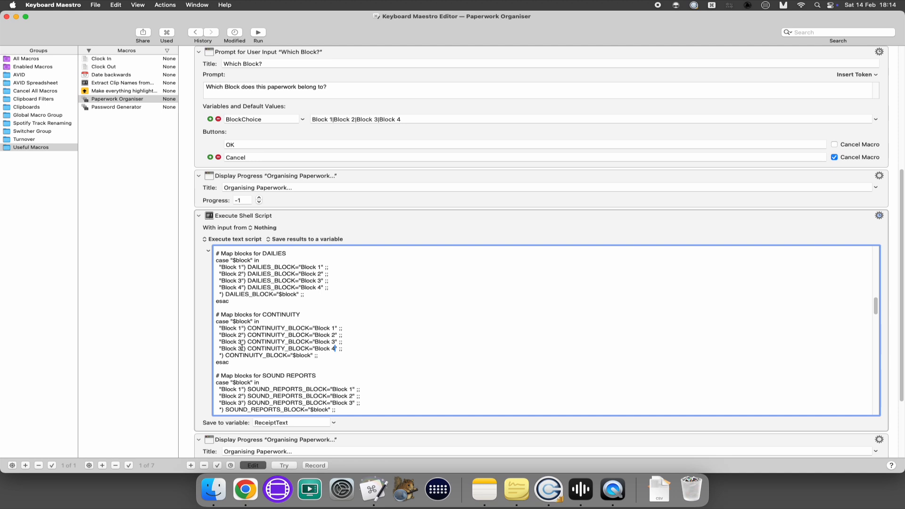
# Duplicate the Block 3 line in the SOUND REPORTS mapping and change the copy to Block 4
pyautogui.scroll(-3, 360, 369)
pyautogui.moveTo(360, 369); pyautogui.dragTo(215, 370)
pyautogui.press('super+c')
pyautogui.click(362, 369)
pyautogui.press('Return')
pyautogui.press('super+v')
pyautogui.doubleClick(352, 374)
pyautogui.write('4')
# Duplicate the Block 3 line in the MASTER SOUND mapping and change the copy to Block 4
pyautogui.scroll(-4, 311, 381)
pyautogui.moveTo(357, 385); pyautogui.dragTo(215, 386)
pyautogui.press('super+c')
pyautogui.click(367, 386)
pyautogui.press('Return')
pyautogui.press('super+v')
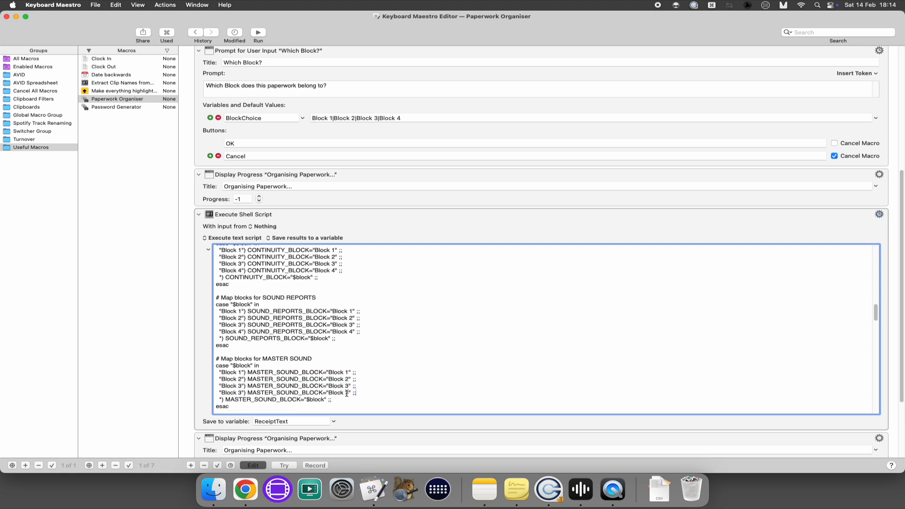
pyautogui.doubleClick(240, 392)
pyautogui.write('4')
# Duplicate the Block 3 line in the CAMERA mapping and change both block names in the copy to Block 4
pyautogui.scroll(-6, 267, 398)
pyautogui.moveTo(333, 367); pyautogui.dragTo(215, 367)
pyautogui.press('super+c')
pyautogui.click(341, 368)
pyautogui.press('Return')
pyautogui.press('super+v')
pyautogui.click(324, 374)
pyautogui.press('BackSpace')
pyautogui.write('4')
pyautogui.click(241, 375)
pyautogui.press('BackSpace')
pyautogui.write('4')
# Duplicate the Block 3 line in the DIT mapping and change the copy to Block 4
pyautogui.scroll(-5, 276, 386)
pyautogui.moveTo(316, 352); pyautogui.dragTo(215, 352)
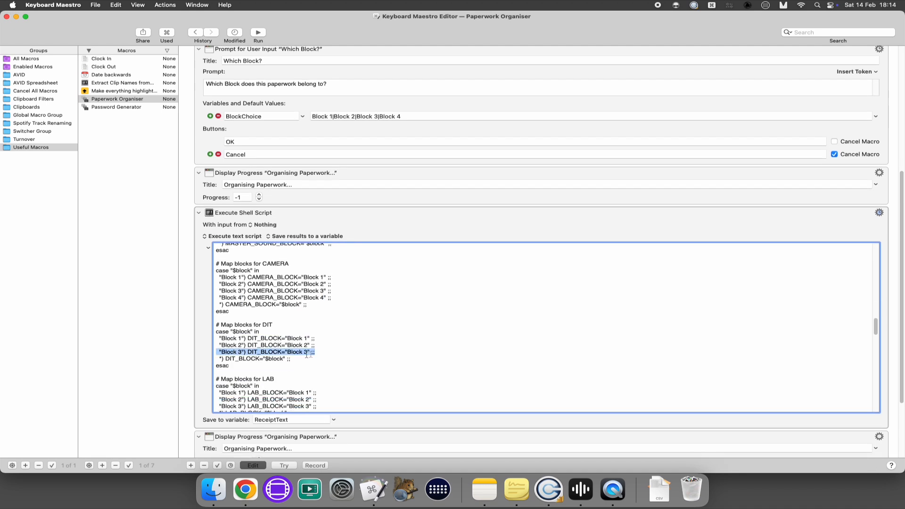
pyautogui.press('super+c')
pyautogui.click(328, 352)
pyautogui.press('Return')
pyautogui.press('super+v')
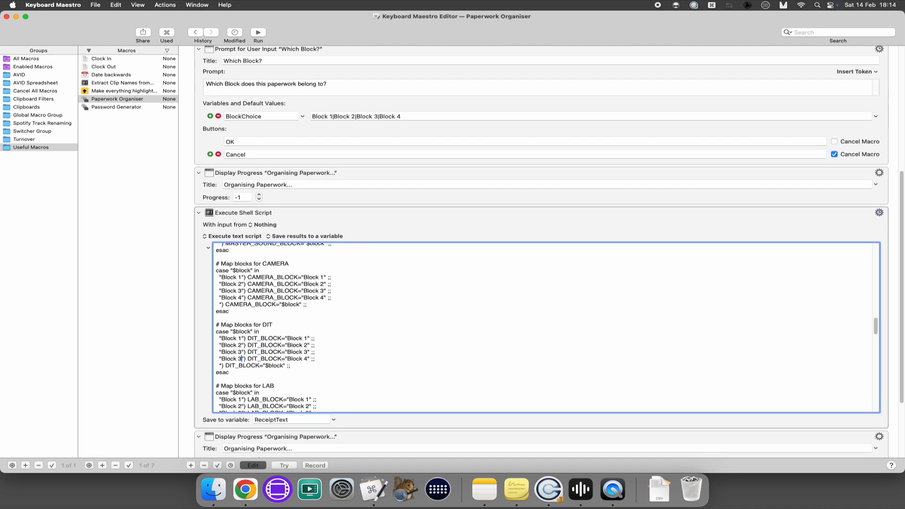
pyautogui.press('BackSpace')
pyautogui.write('4')
# Duplicate the Block 3 line in the LAB mapping and change the copy to Block 4
pyautogui.scroll(-5, 241, 359)
pyautogui.moveTo(316, 357); pyautogui.dragTo(215, 357)
pyautogui.press('super+c')
pyautogui.click(317, 357)
pyautogui.press('Return')
pyautogui.press('super+v')
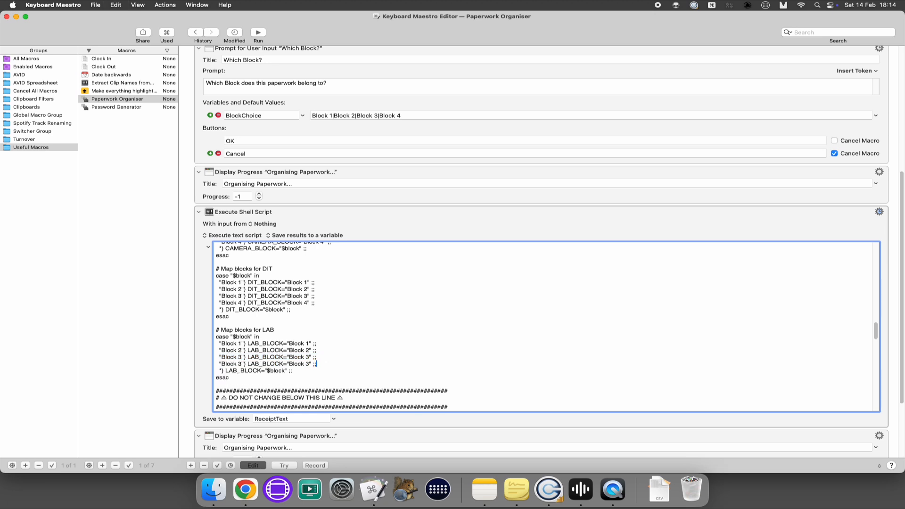
pyautogui.click(241, 364)
pyautogui.press('BackSpace')
pyautogui.write('4')
# Set FILE_ACTION to "move" in the script's copy-or-move setting
pyautogui.scroll(15, 852, 314)
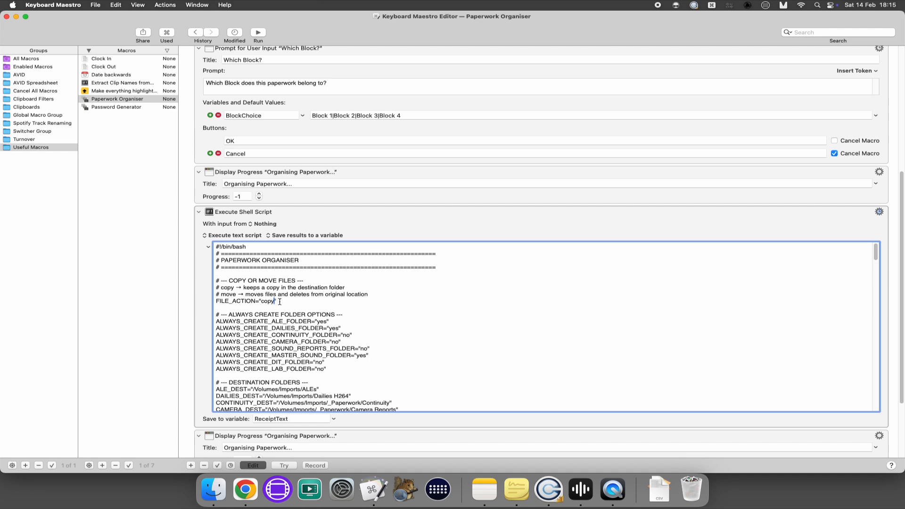
pyautogui.press('BackSpace')
pyautogui.press('BackSpace')
pyautogui.press('BackSpace')
pyautogui.press('BackSpace')
# Switch to Finder and select the REPORTS folder in the editorial package under _Uploads on zAOI-AE3's Rushes_B1 volume
pyautogui.click(214, 490)
pyautogui.click(55, 175)
pyautogui.click(143, 140)
pyautogui.click(289, 56)
pyautogui.click(424, 66)
pyautogui.click(512, 94)
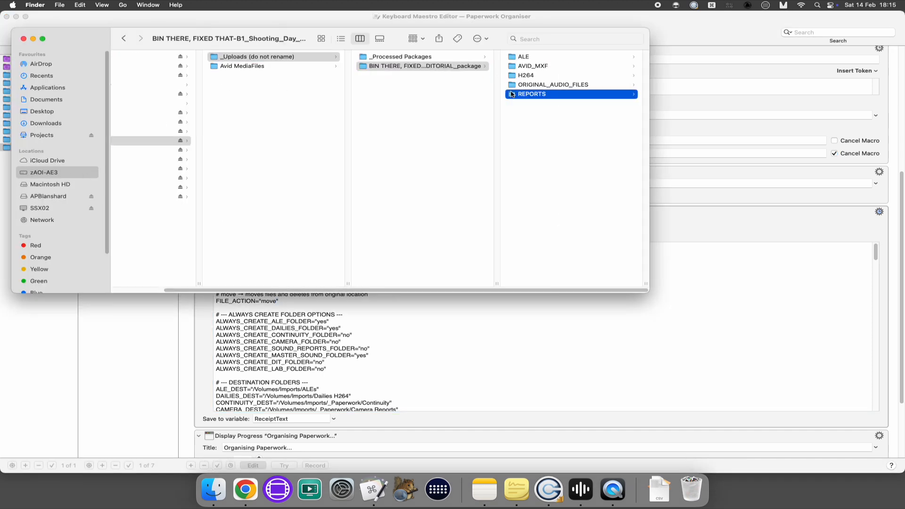
# Run the Paperwork Organiser macro with the shoot day folder name BTFT_TEST_4 and Block 1
pyautogui.press('ctrl+alt+super+p')
pyautogui.write('BTFT_TEST_4')
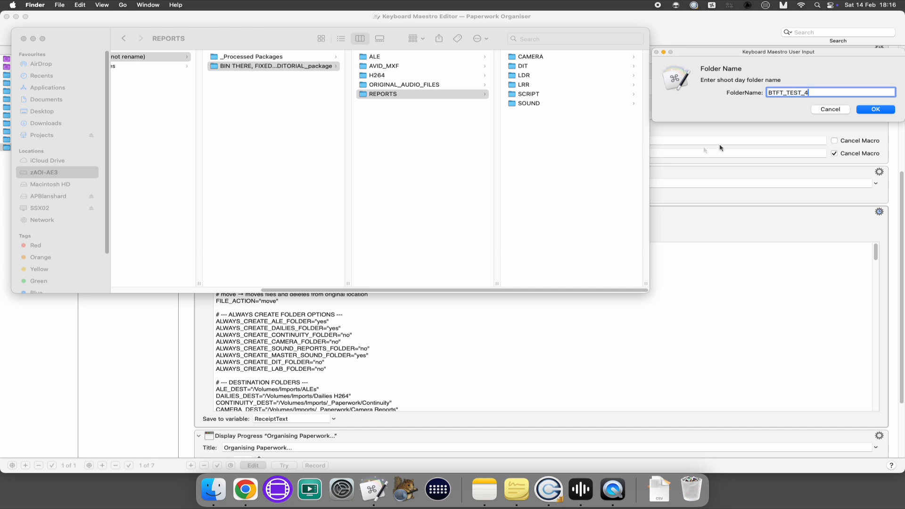
pyautogui.click(875, 109)
pyautogui.click(876, 111)
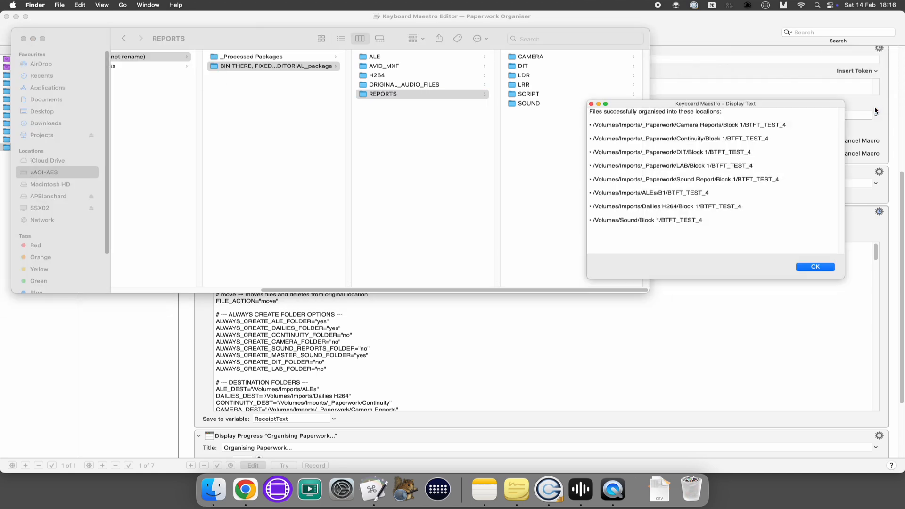
# Check the contents of the CAMERA, DIT, LDR, LRR, SCRIPT and SOUND folders inside the package's REPORTS folder
pyautogui.click(537, 57)
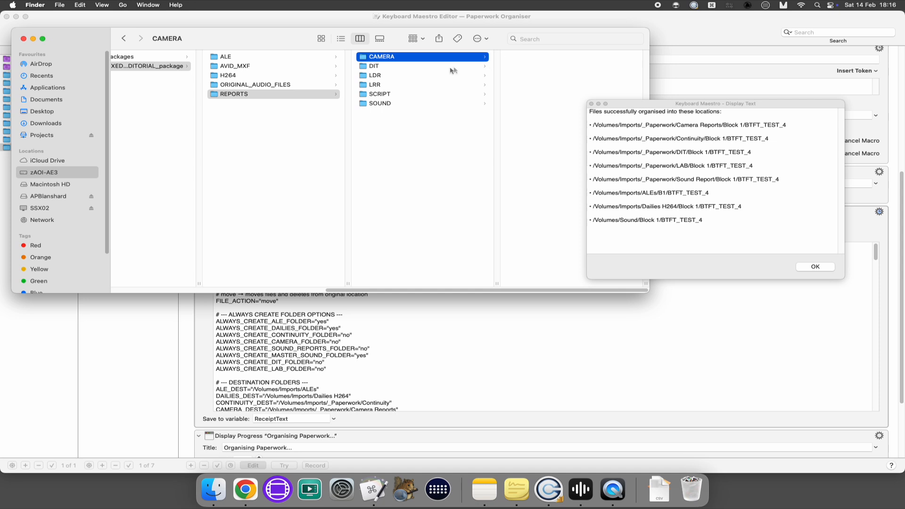
pyautogui.click(414, 67)
pyautogui.click(409, 77)
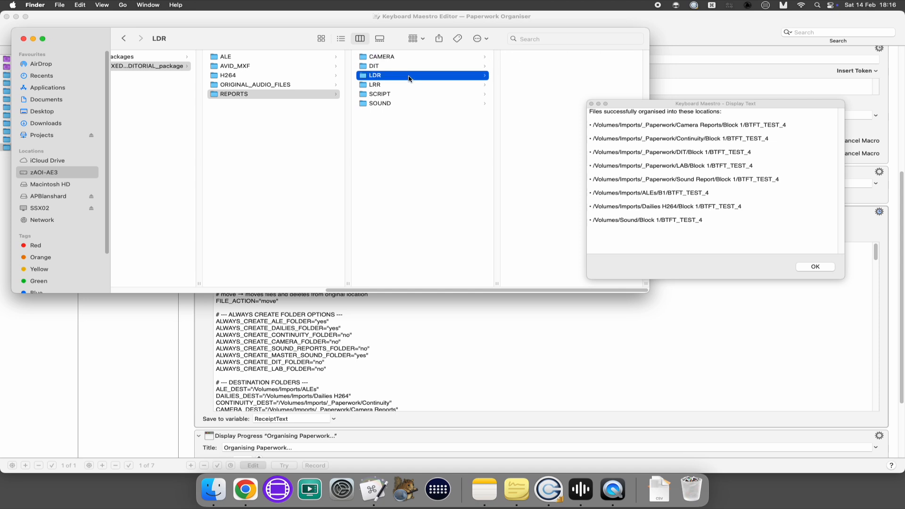
pyautogui.click(411, 86)
pyautogui.click(411, 94)
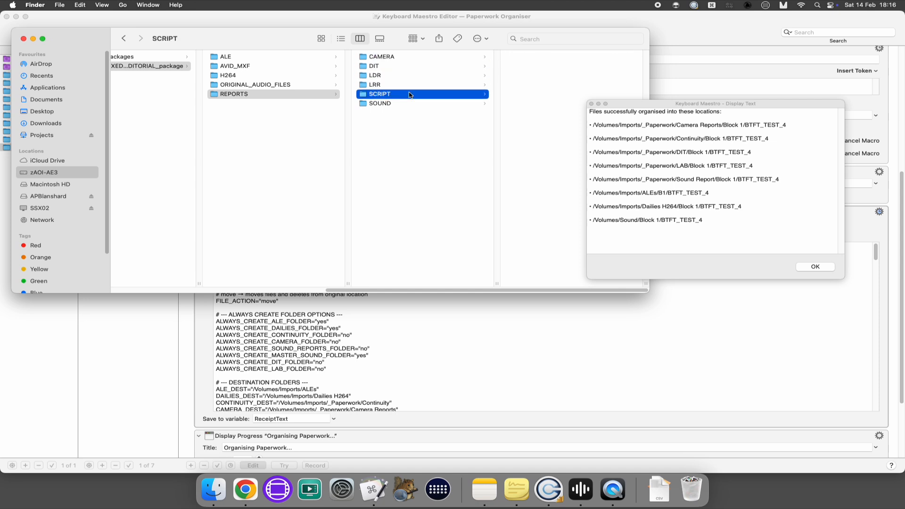
pyautogui.click(413, 104)
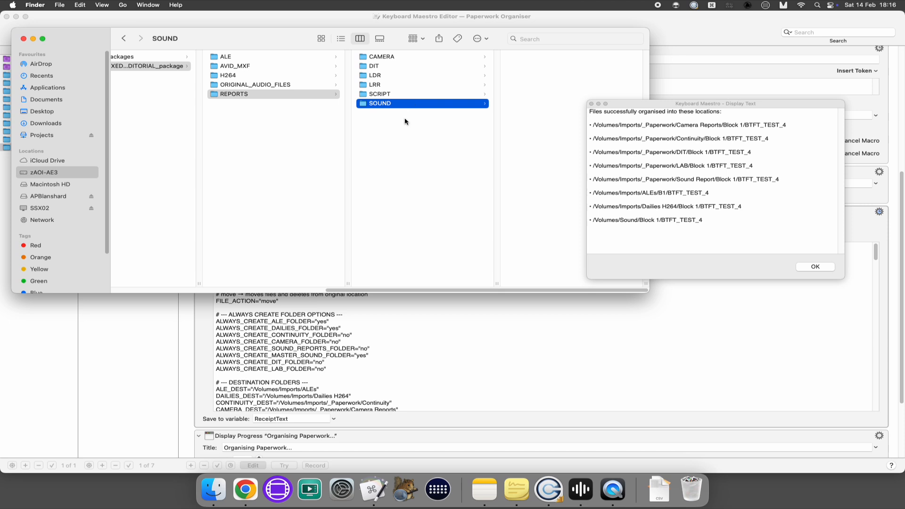
# Look for the BTFT_TEST_4 folder in Block 1 of Camera Reports, under _Paperwork on the Imports volume
pyautogui.hscroll(-5, 404, 122)
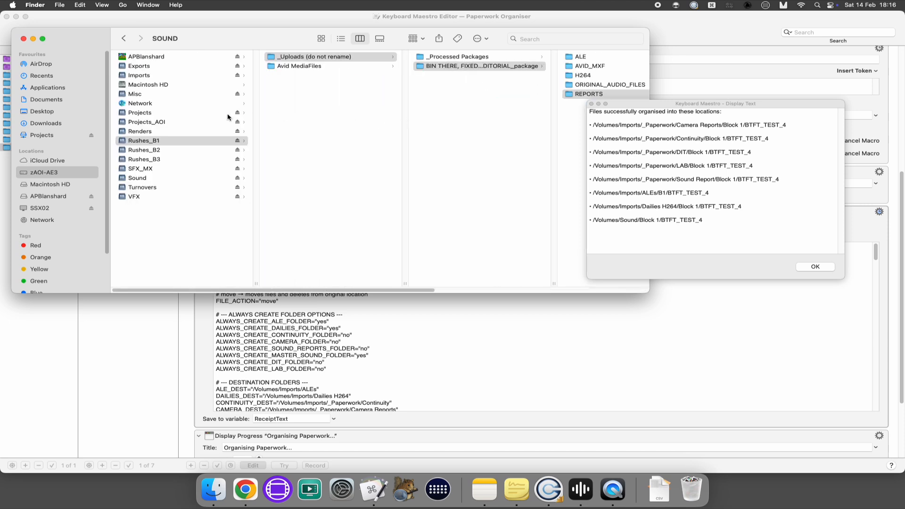
pyautogui.click(162, 75)
pyautogui.click(278, 58)
pyautogui.click(426, 66)
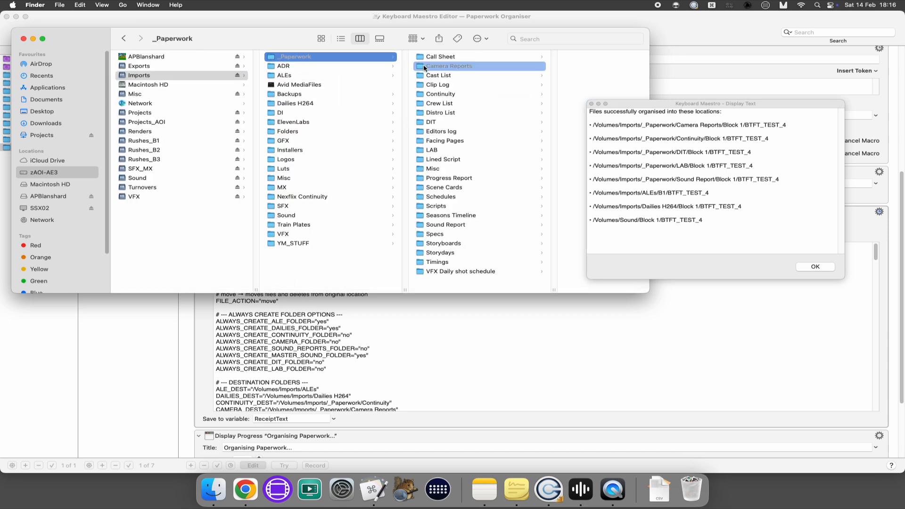
pyautogui.click(510, 70)
pyautogui.scroll(-2, 525, 166)
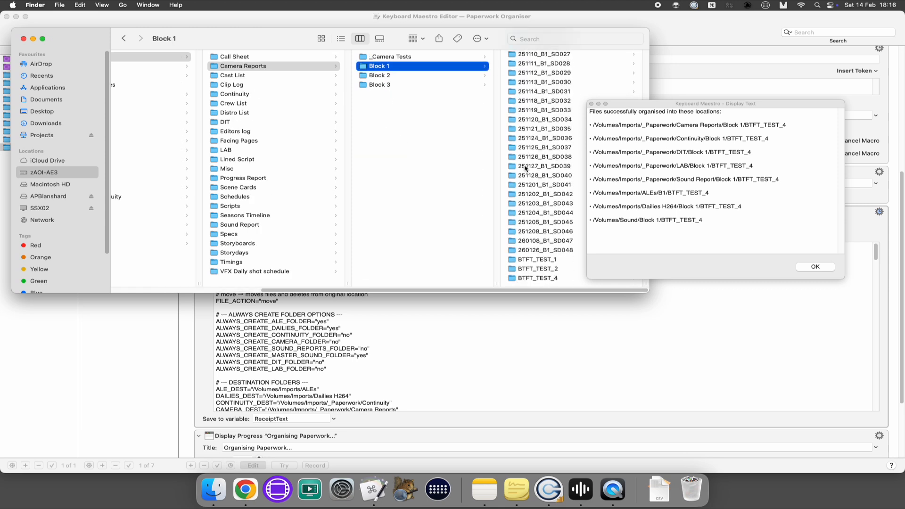
# Examine the files in the Continuity paperwork's Block 1 folder BTFT_TEST_4
pyautogui.hscroll(-5, 442, 150)
pyautogui.click(379, 96)
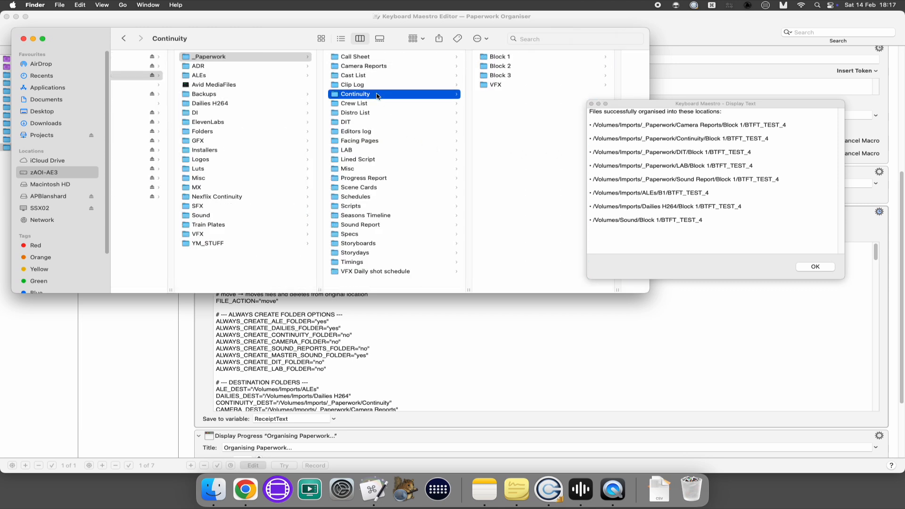
pyautogui.click(487, 57)
pyautogui.scroll(-2, 528, 183)
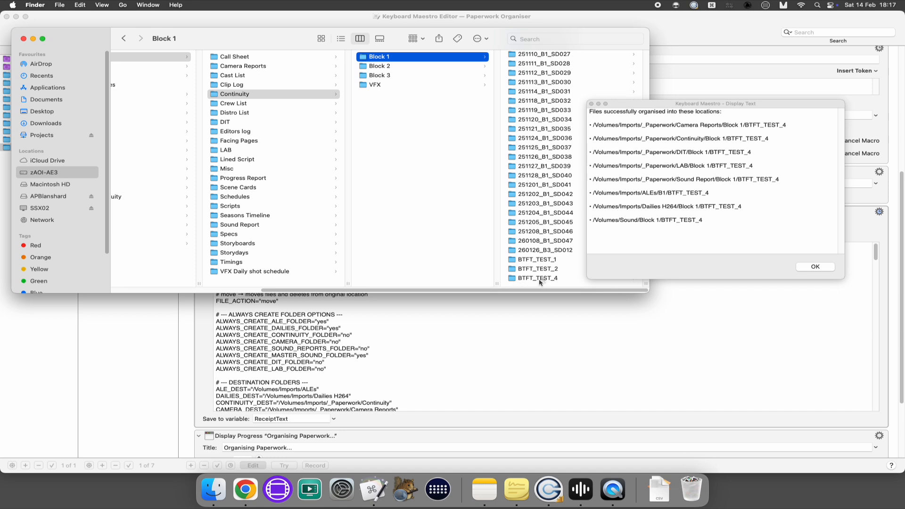
pyautogui.click(515, 279)
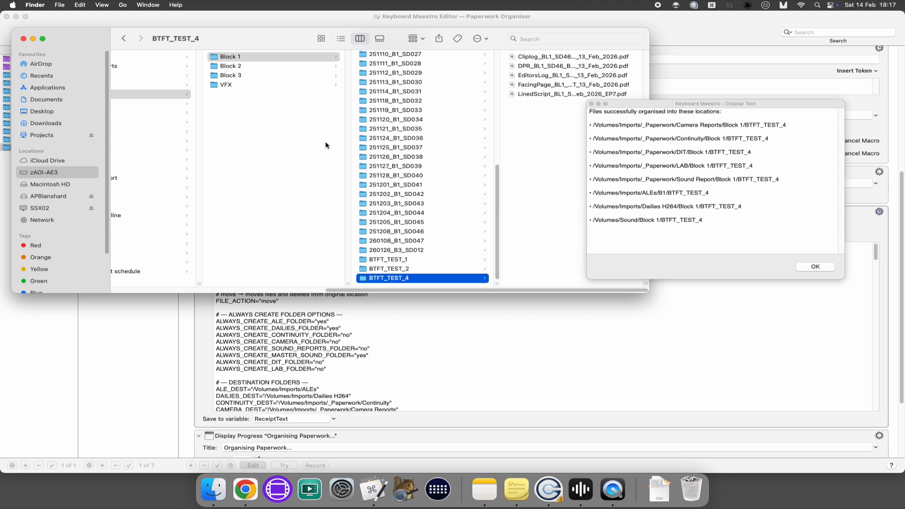
# Examine the files in the DIT paperwork's Block 1 folder BTFT_TEST_4
pyautogui.hscroll(-5, 328, 146)
pyautogui.click(229, 122)
pyautogui.click(379, 57)
pyautogui.scroll(-2, 542, 188)
pyautogui.click(514, 278)
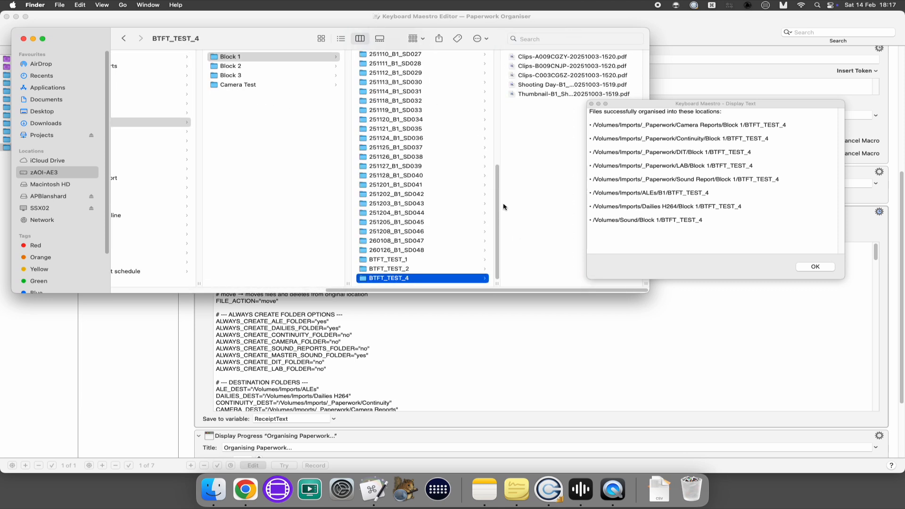
# Examine the files in the LAB paperwork's Block 1 folder BTFT_TEST_4
pyautogui.hscroll(-3, 505, 206)
pyautogui.click(146, 153)
pyautogui.click(302, 56)
pyautogui.scroll(-5, 507, 202)
pyautogui.click(437, 285)
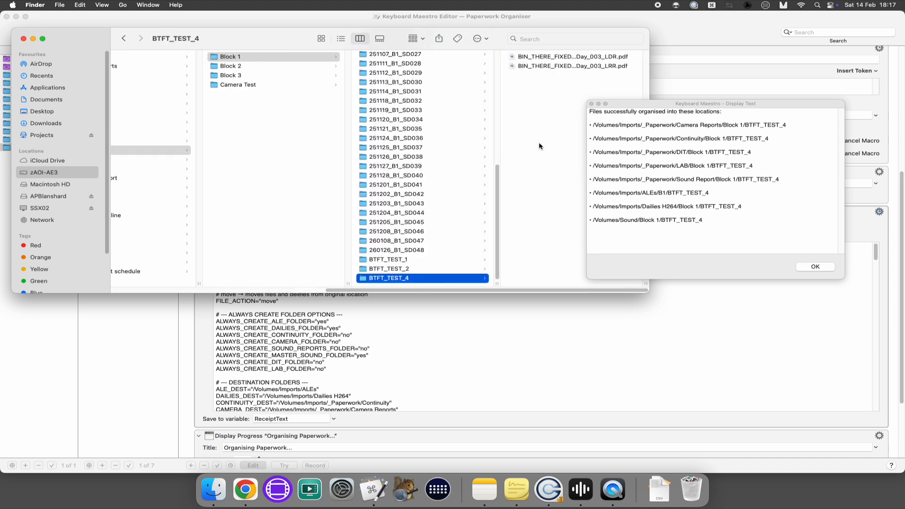
# Examine the files in the Sound Report paperwork's Block 1 folder BTFT_TEST_4
pyautogui.click(226, 225)
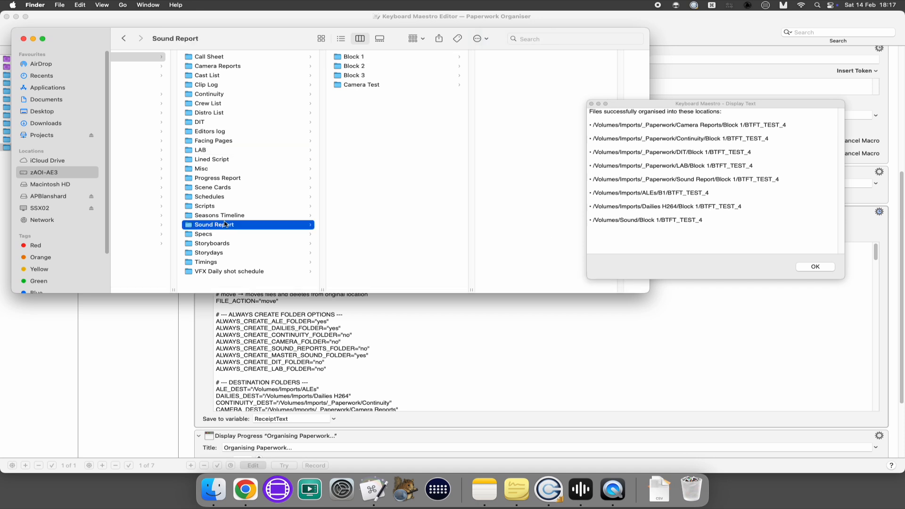
pyautogui.click(351, 56)
pyautogui.scroll(-10, 528, 179)
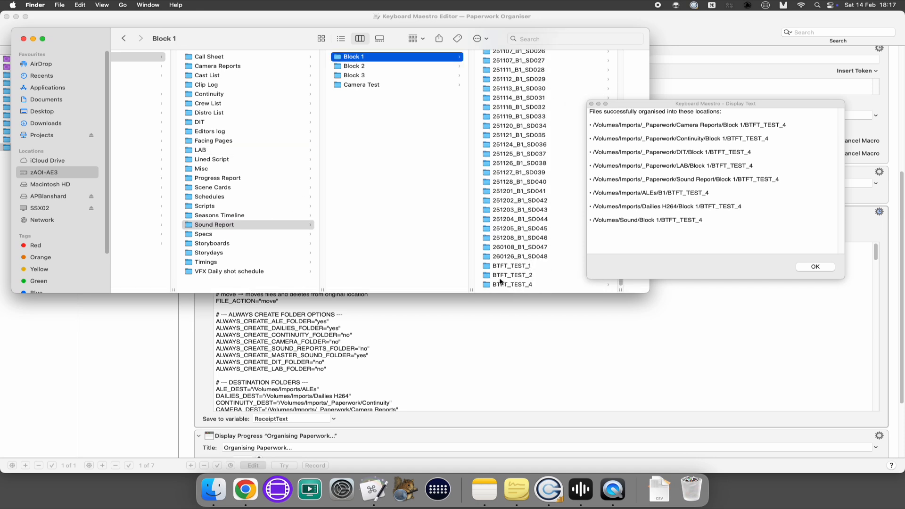
pyautogui.click(502, 283)
# Check the BTFT_TEST_4 folder inside B1 of the ALEs folder on the Imports volume
pyautogui.hscroll(-5, 517, 190)
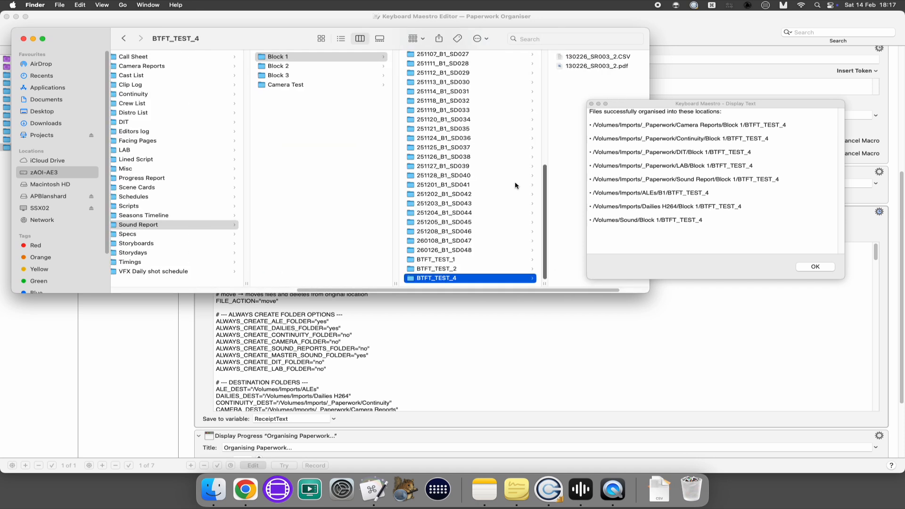
pyautogui.click(264, 76)
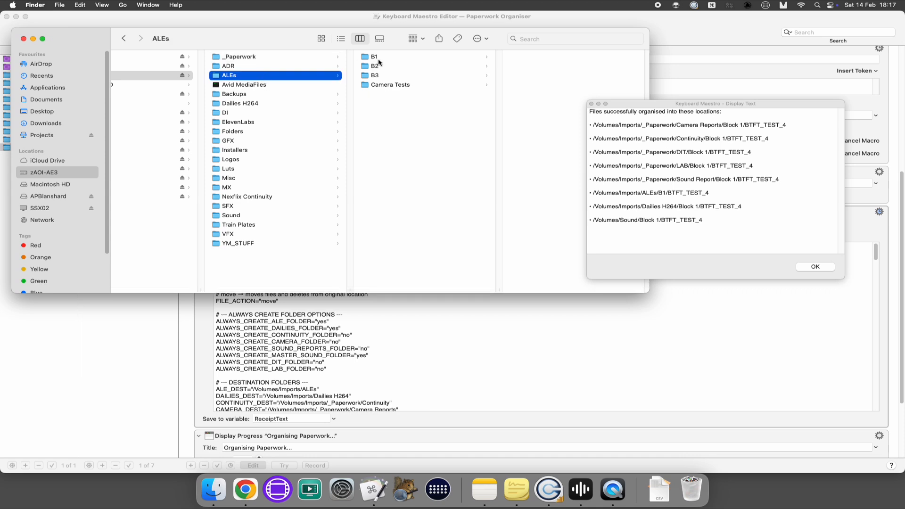
pyautogui.click(377, 58)
pyautogui.click(530, 279)
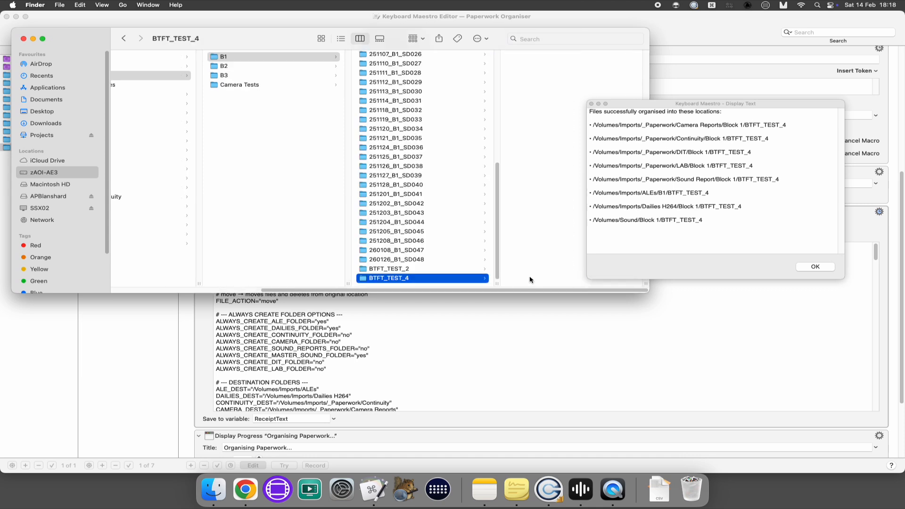
# Check the BTFT_TEST_4 folder inside Block 1 of Dailies H264 on the Imports volume
pyautogui.hscroll(-5, 541, 248)
pyautogui.click(267, 103)
pyautogui.click(410, 58)
pyautogui.scroll(-3, 541, 212)
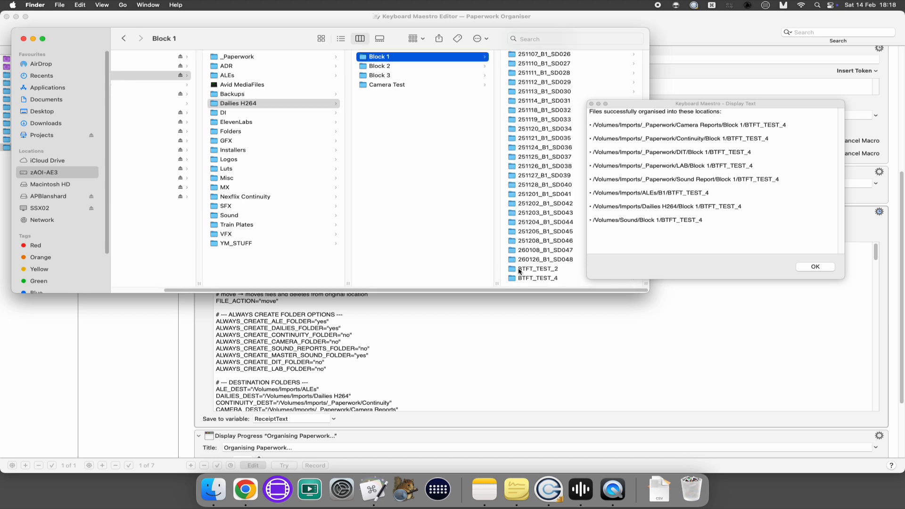
pyautogui.click(518, 278)
# Check the BTFT_TEST_4 folder inside Block 1 on the Sound volume and dismiss the macro's receipt
pyautogui.hscroll(-4, 518, 189)
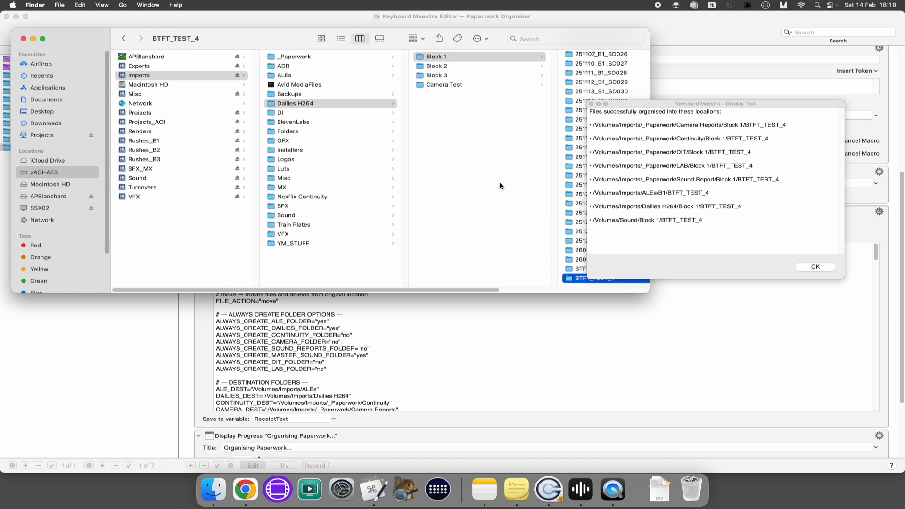
pyautogui.click(180, 179)
pyautogui.click(280, 85)
pyautogui.scroll(1, 497, 154)
pyautogui.scroll(-5, 500, 179)
pyautogui.click(509, 281)
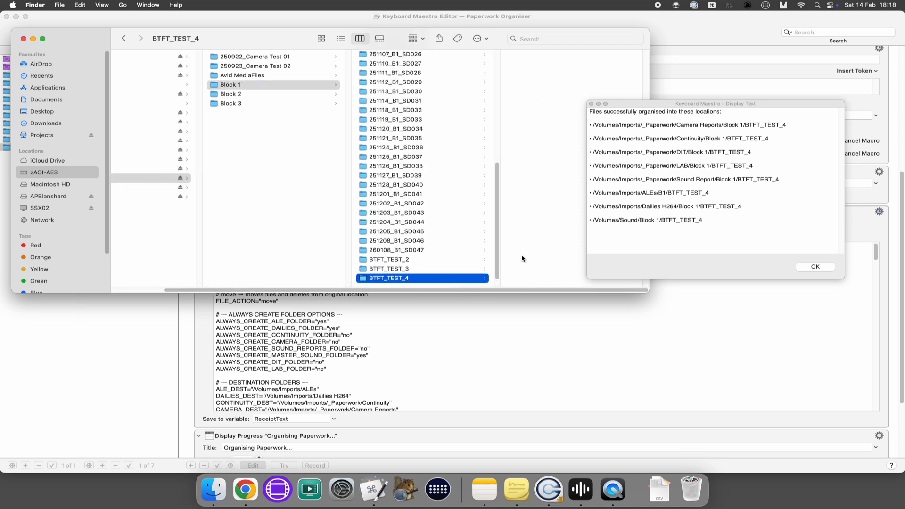
pyautogui.click(810, 268)
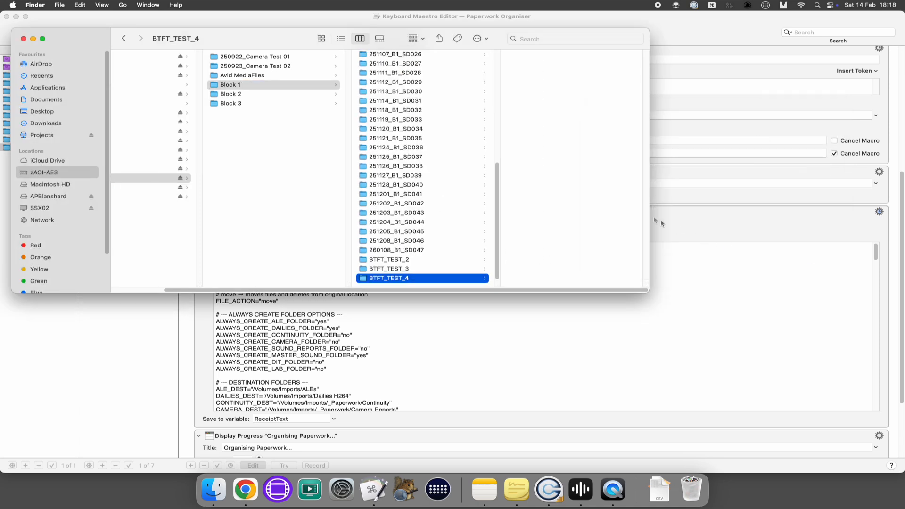